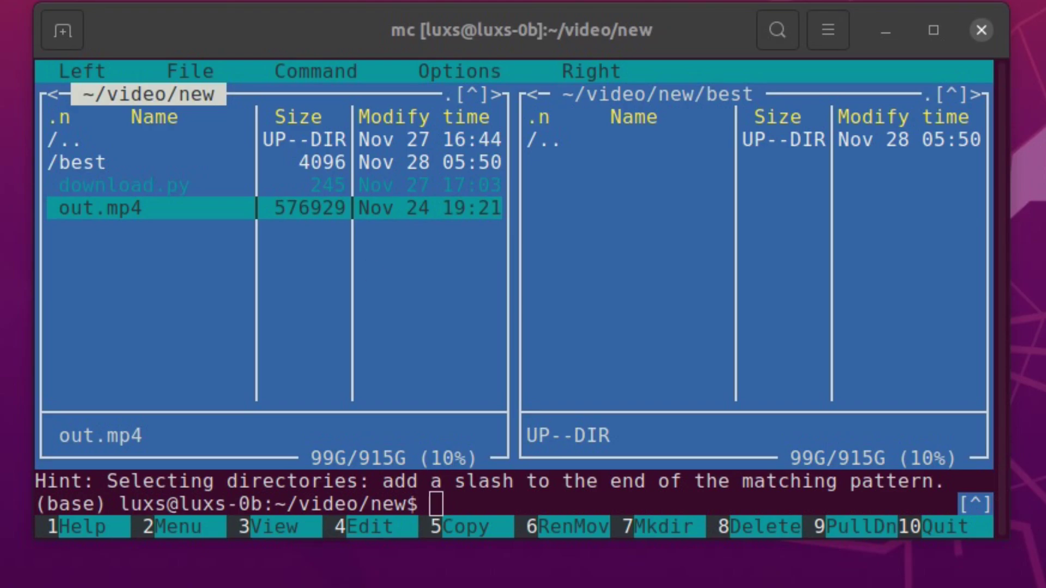
Move the highlight through the left panel's file list toward out.mp4.
key(Up)
Play out.mp4 in VLC, pausing repeatedly on the bright flashes.
key(Down)
key(Return)
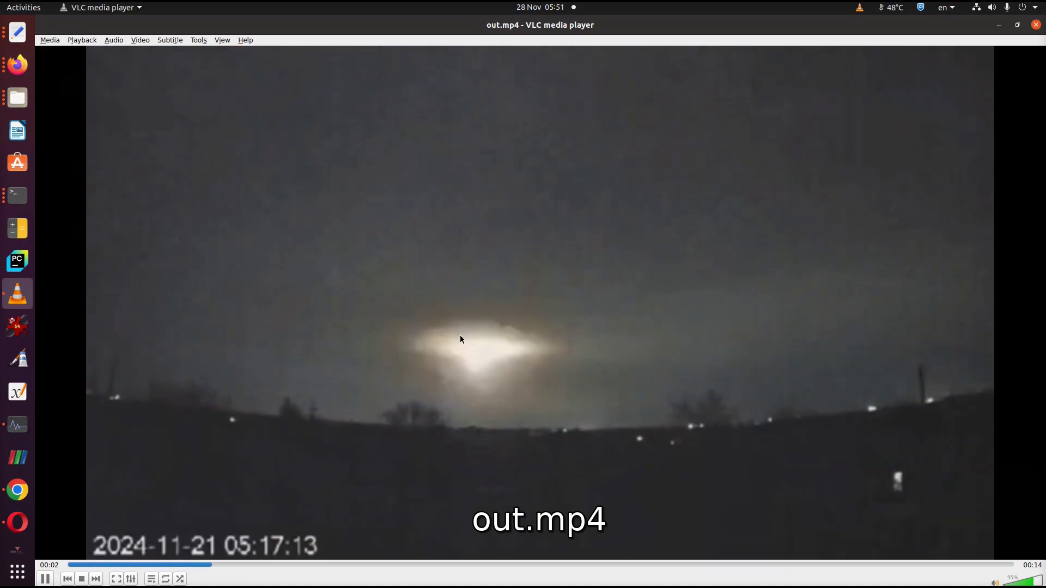
key(space)
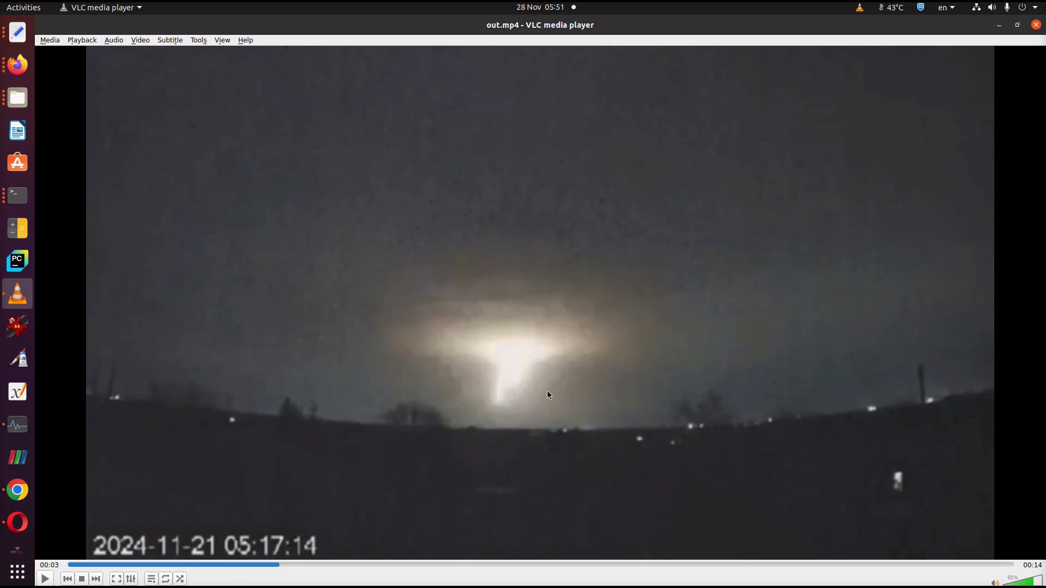
key(space)
key(space)
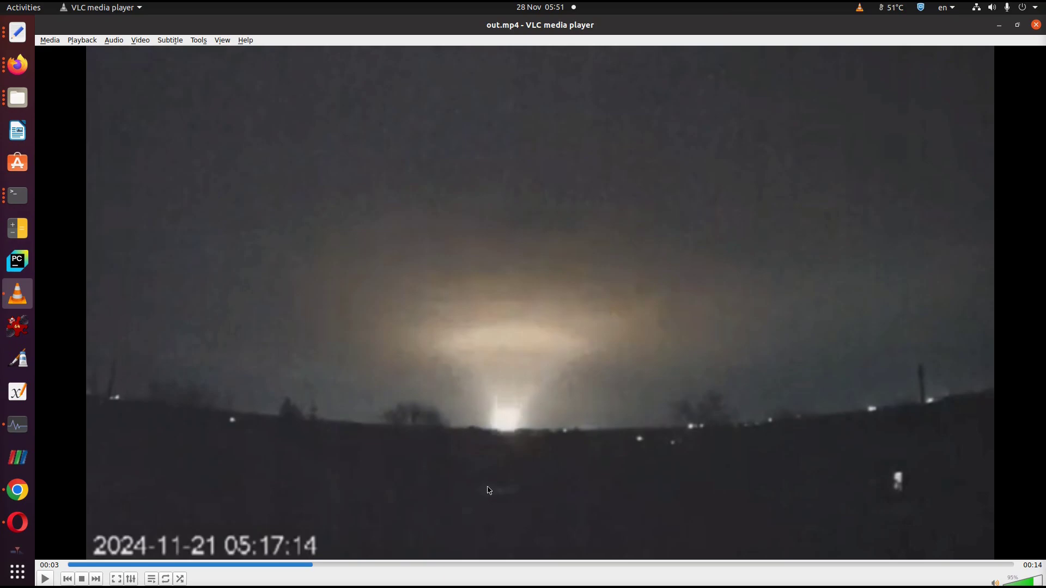
key(space)
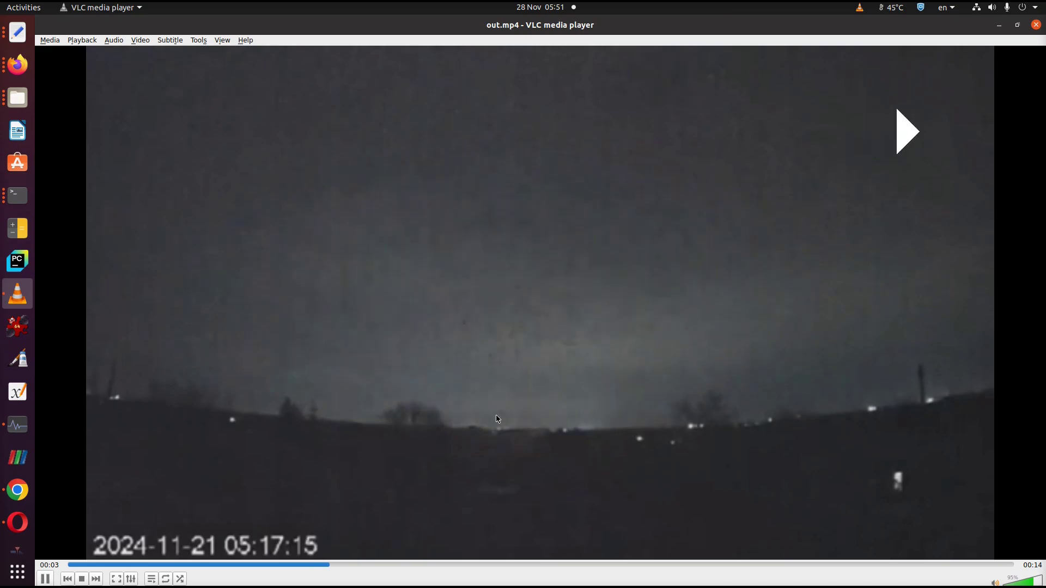
key(space)
key(space)
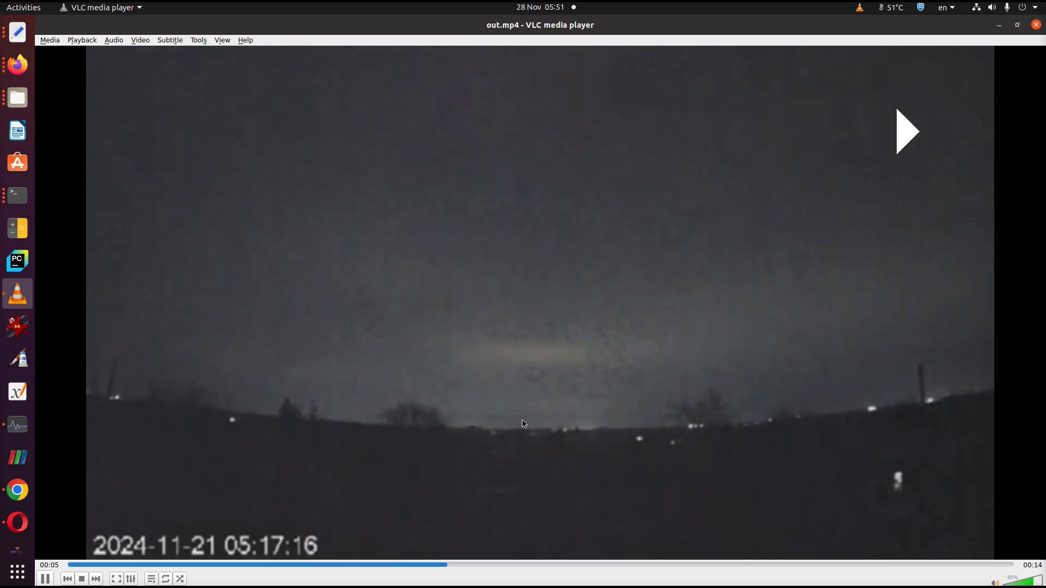
key(space)
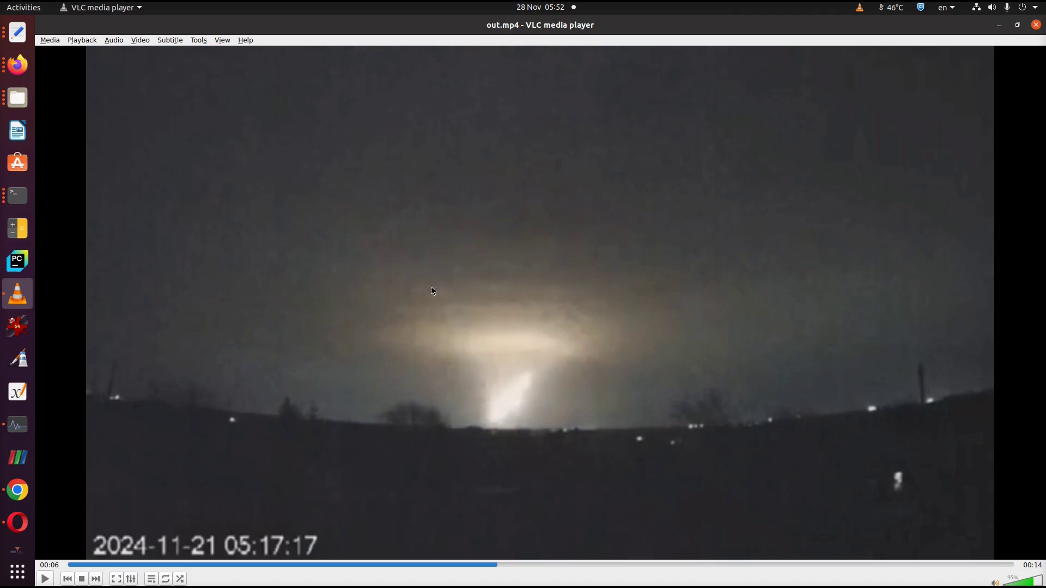
key(space)
key(space)
key(space)
key(space)
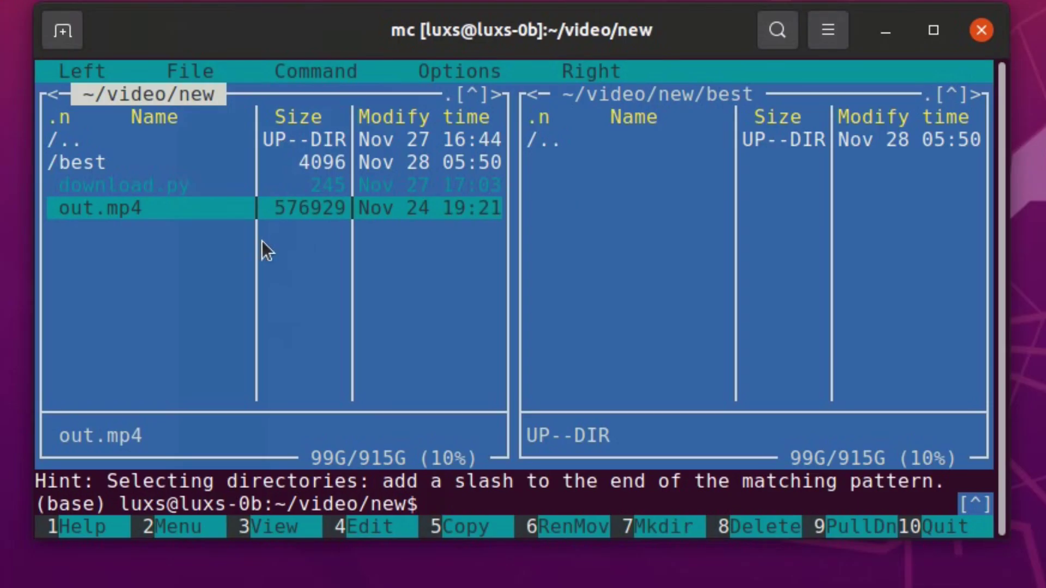
Run ffmpeg -i out.mp4 res_%04d.png from the shell to dump every frame.
key(ctrl+o)
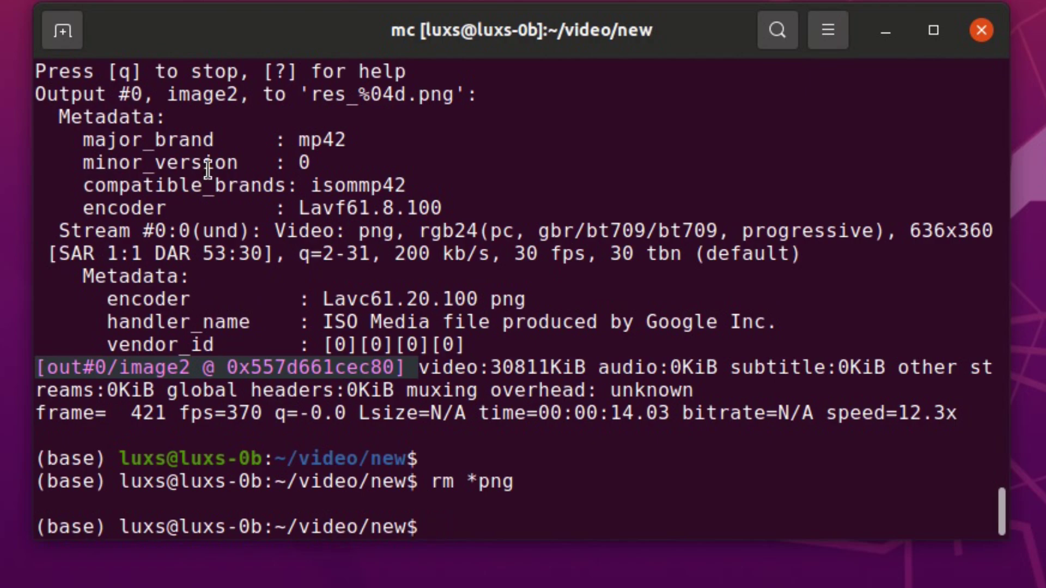
text(ffm)
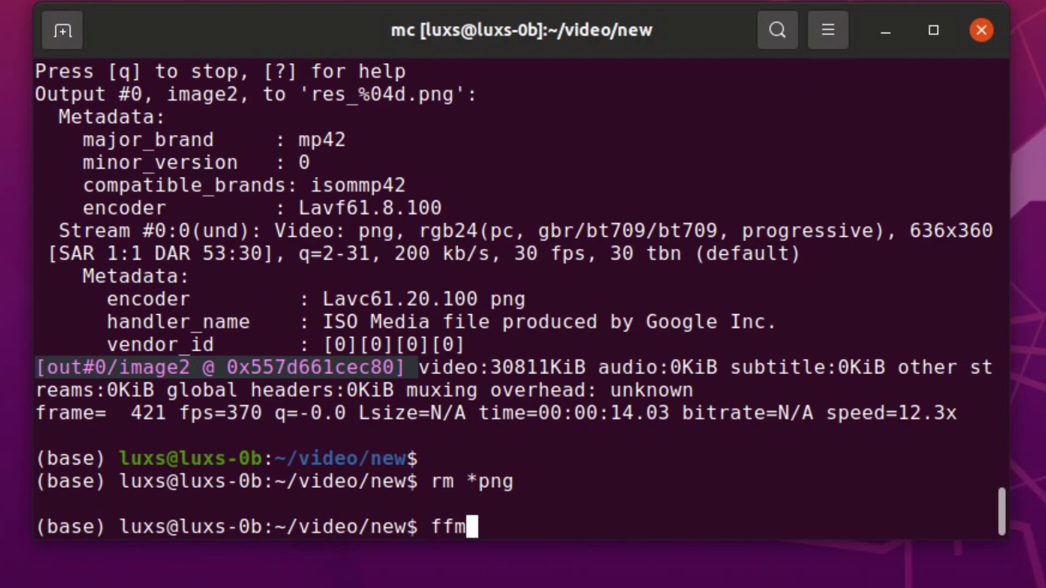
text(peg -i out.mp4 )
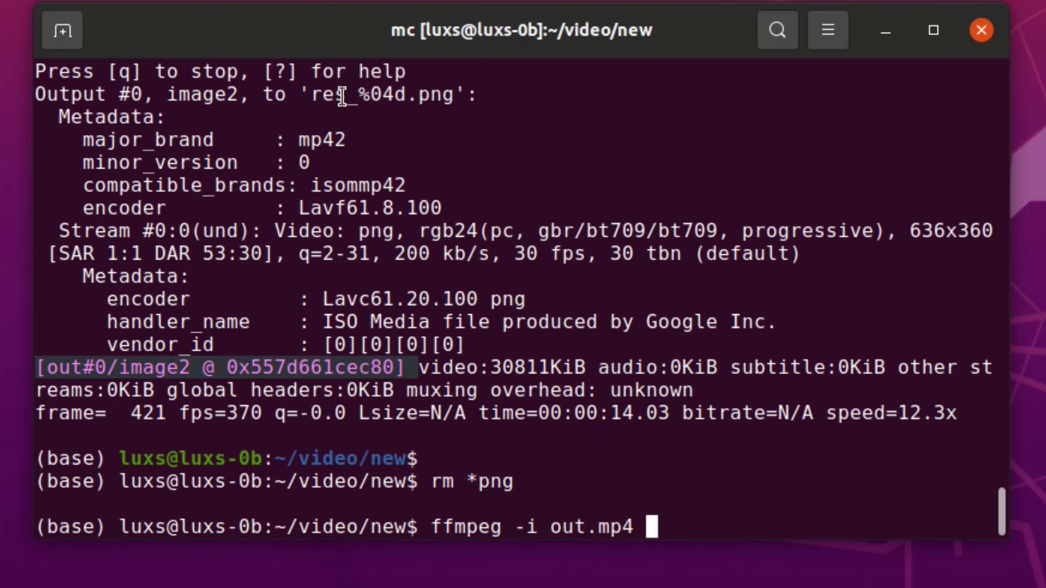
text(res_)
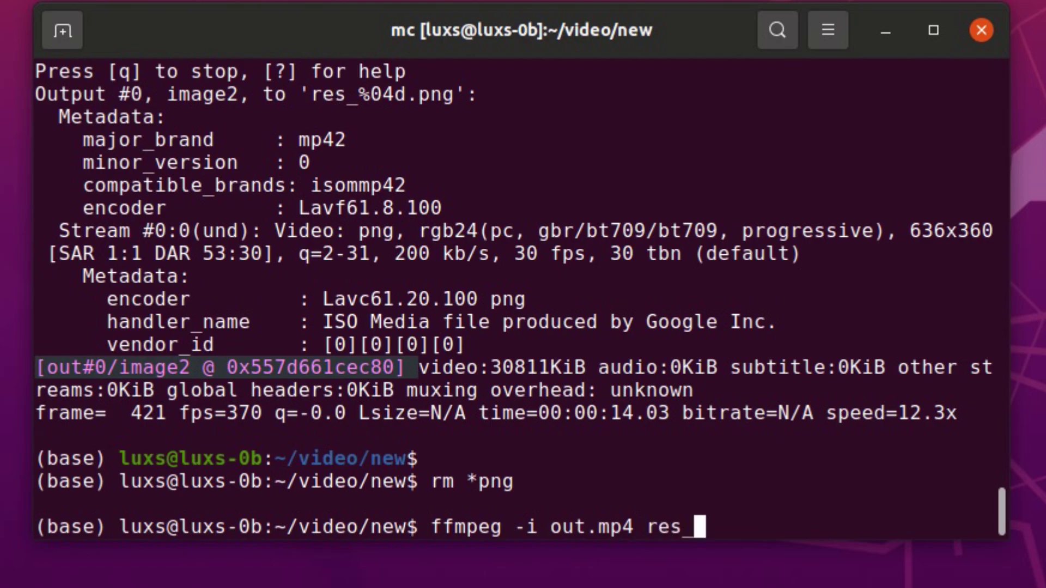
text(%04)
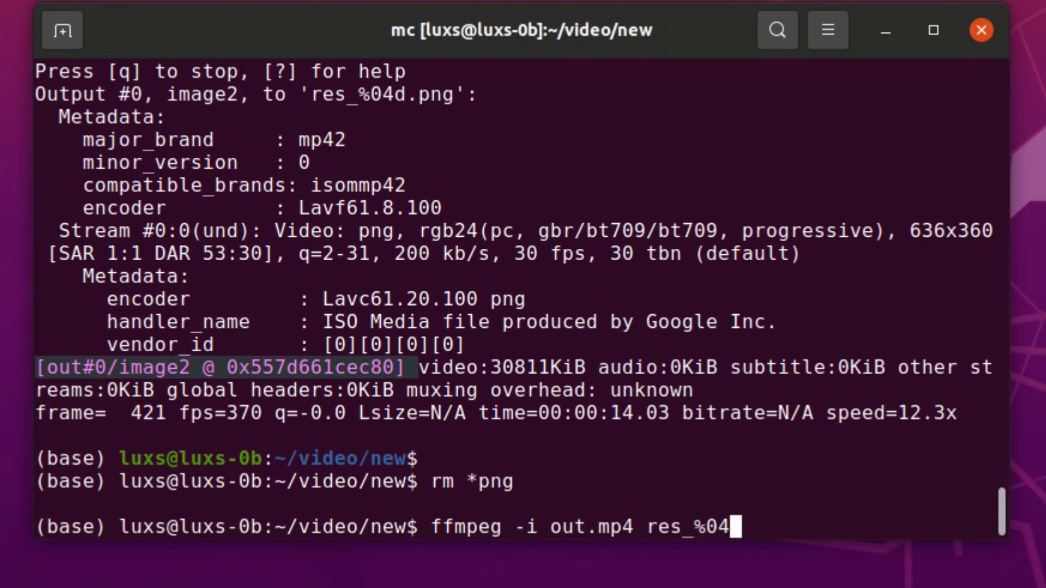
text(d.png)
key(Return)
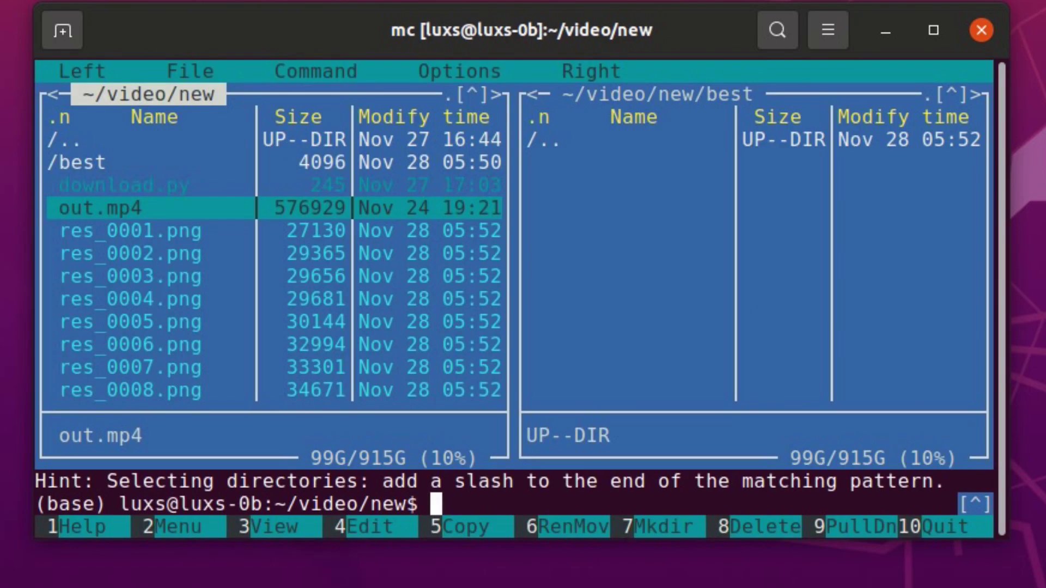
key(Down)
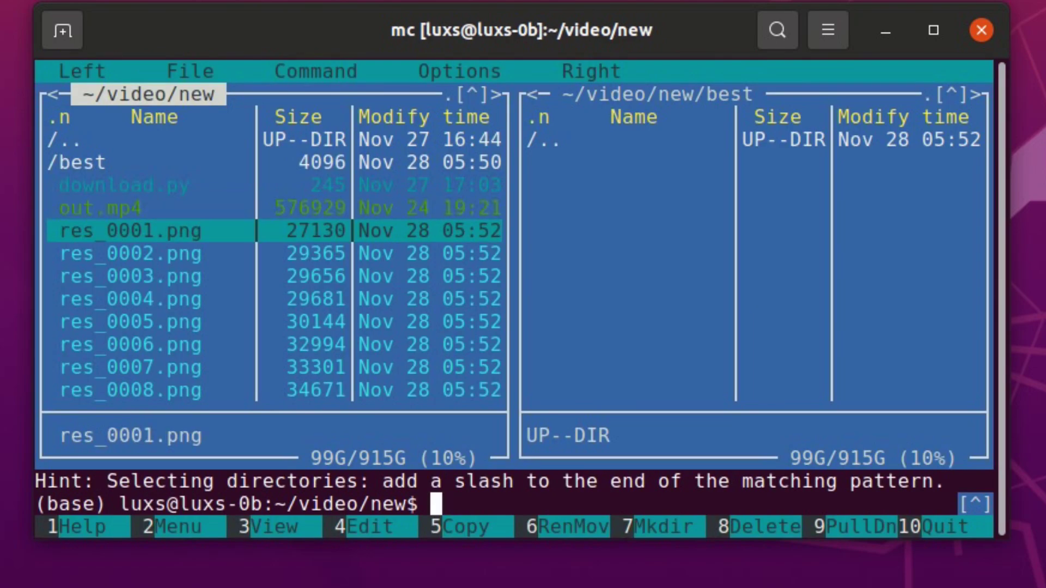
View res_0001.png in IrfanView and step through glow frames up to res_0116.png.
key(Return)
key(Right)
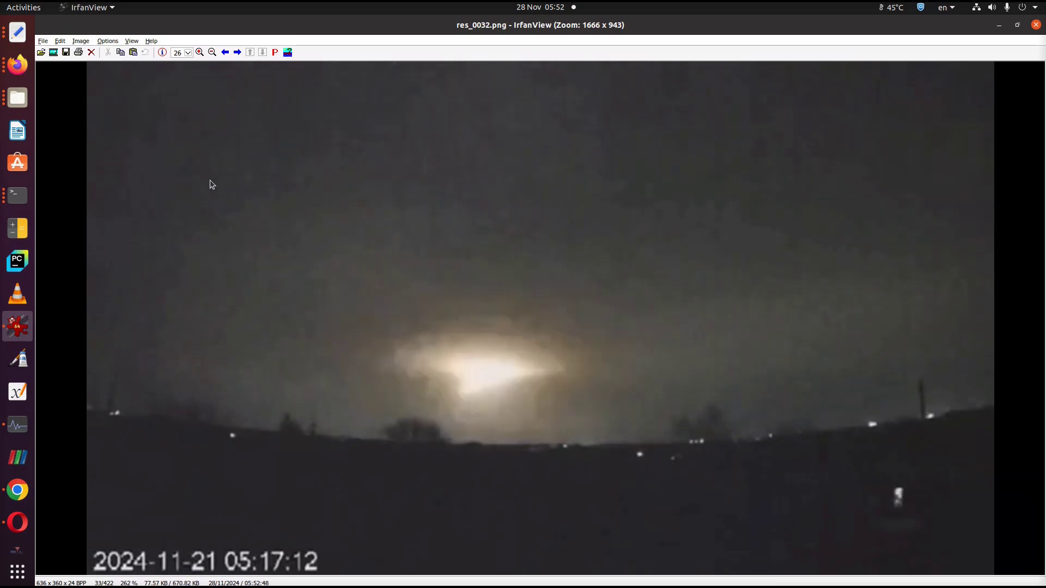
key(Right)
key(Right)
key(Right)
key(Right)
key(Right)
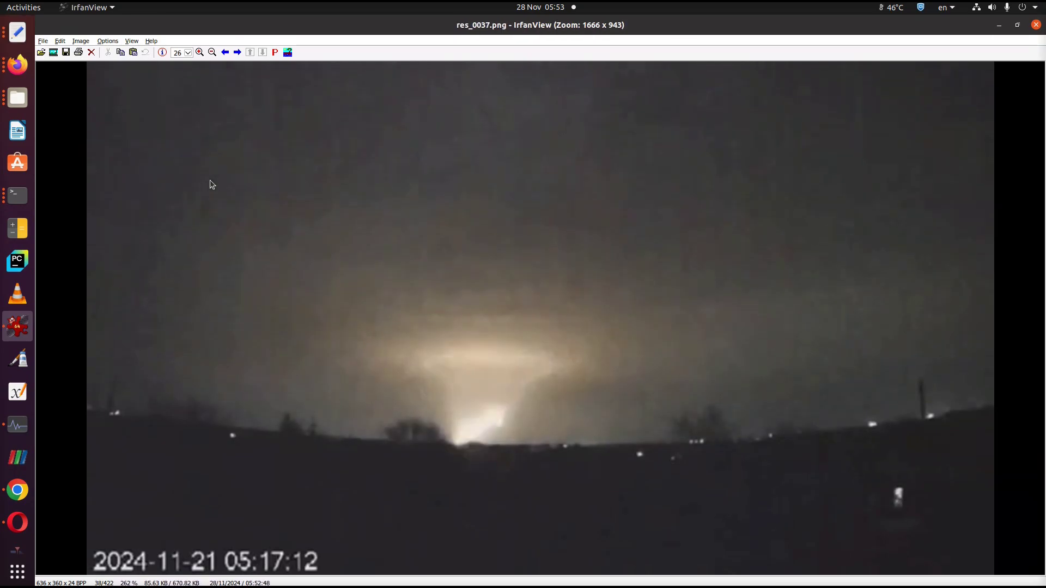
key(Right)
key(Right)
key(Right)
key(Right)
key(Right)
key(Right)
key(Right)
key(Right)
key(Right)
key(Right)
key(Right)
key(Right)
key(Right)
key(Right)
key(Right)
key(Right)
key(Right)
key(Right)
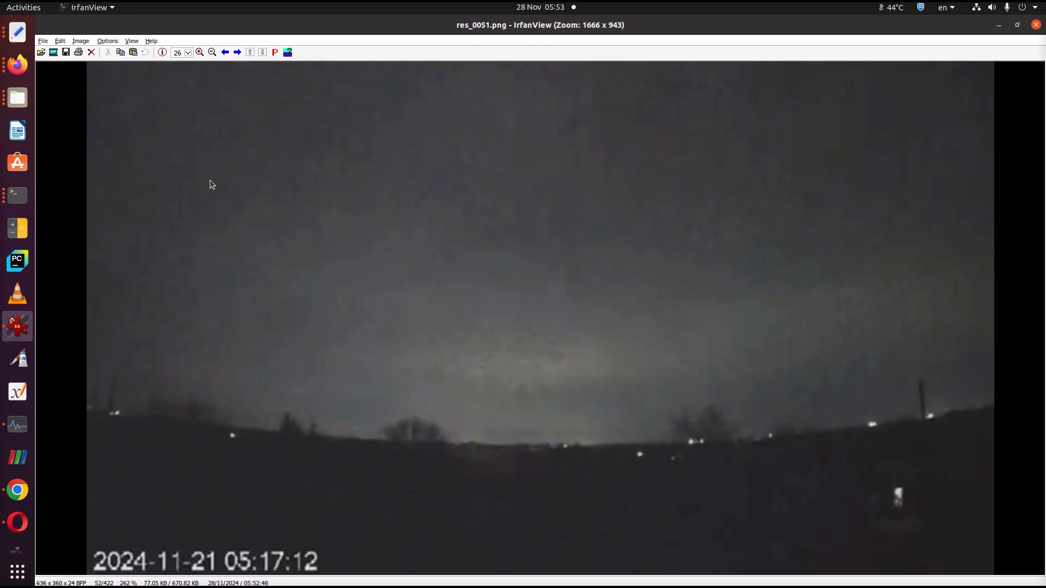
key(Right)
key(Right)
key(Right)
key(Right)
key(Right)
key(Right)
key(Right)
key(Right)
key(Right)
key(Right)
key(Right)
key(Right)
key(Right)
key(Right)
key(Right)
key(Right)
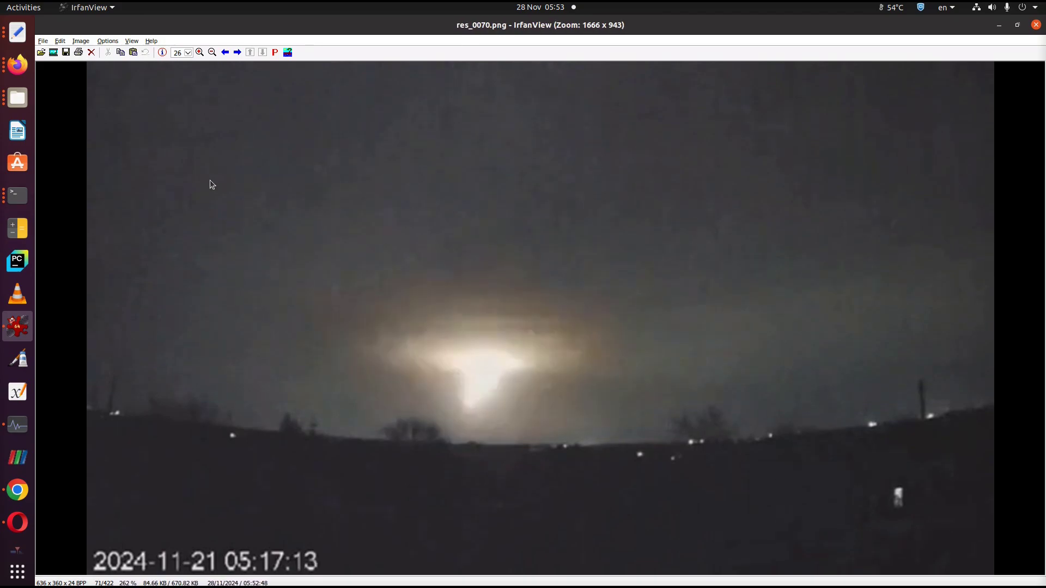
key(Right)
key(Right)
key(Right)
key(Right)
key(Right)
key(Right)
key(Right)
key(Right)
key(Right)
key(Right)
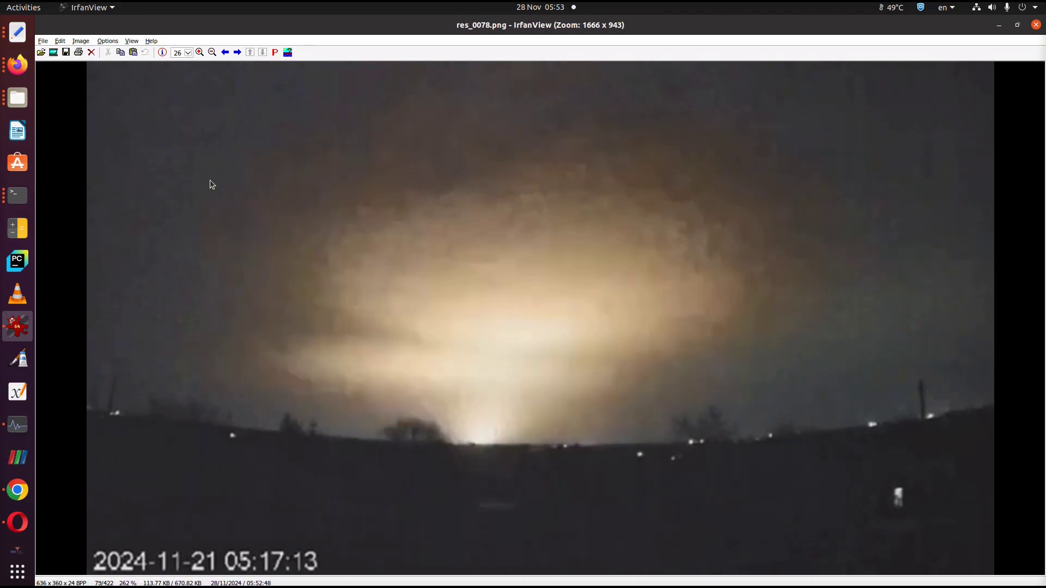
key(Right)
key(Right)
key(Right)
key(Right)
key(Right)
key(Right)
key(Right)
key(Right)
key(Right)
key(Right)
key(Right)
key(Right)
key(Right)
key(Right)
key(Right)
key(Right)
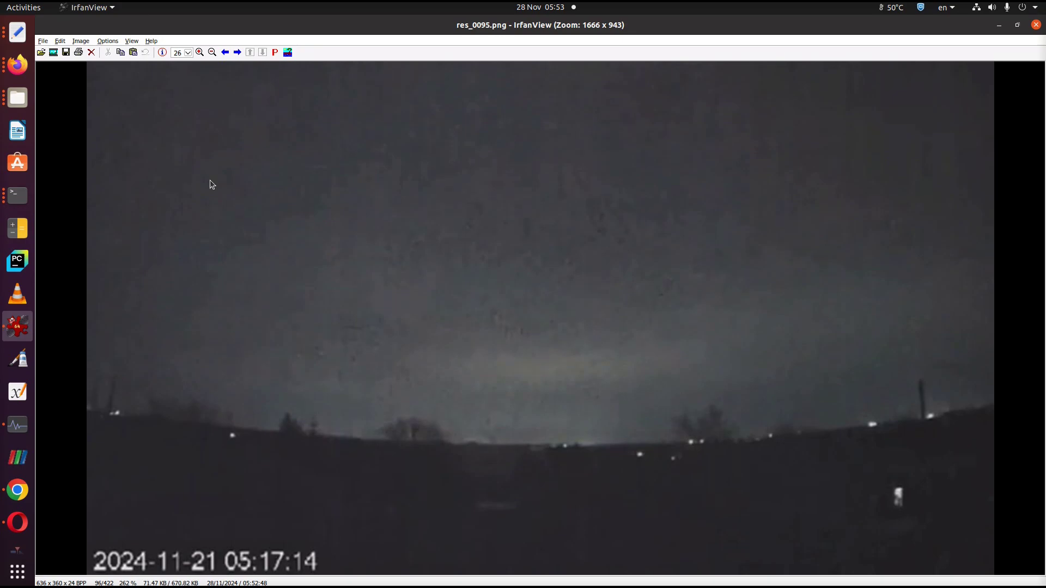
key(Right)
key(Right)
key(Right)
key(Right)
key(Right)
key(Right)
key(Right)
key(Right)
key(Right)
key(Right)
key(Right)
key(Right)
key(Right)
key(Right)
key(Right)
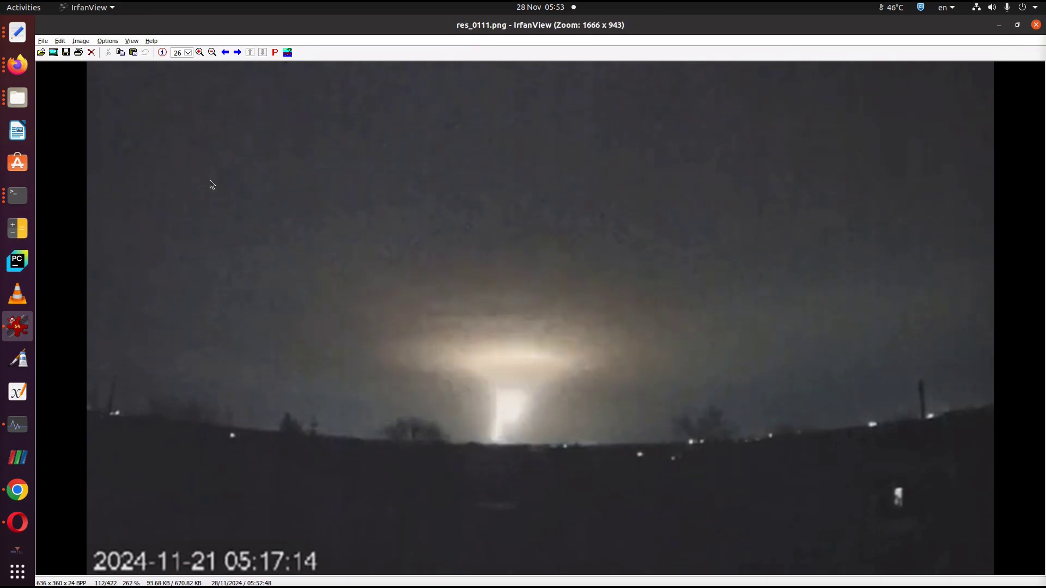
key(Right)
key(Right)
key(Right)
key(Right)
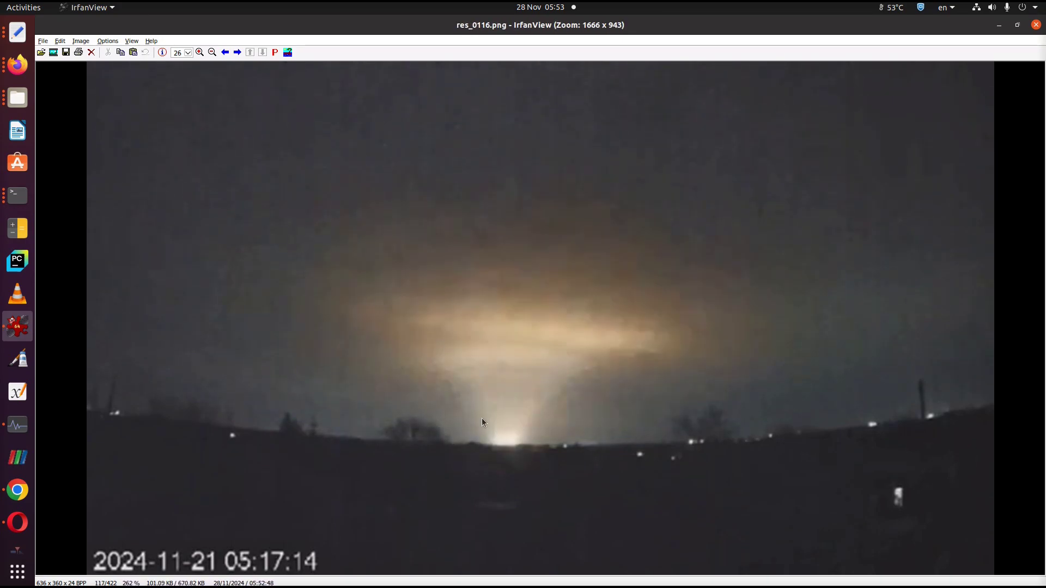
Continue through the glow frames from res_0152.png to res_0236.png.
key(Right)
key(Right)
key(Right)
key(Right)
key(Right)
key(Right)
key(Right)
key(Right)
key(Right)
key(Right)
key(Right)
key(Right)
key(Right)
key(Right)
key(Right)
key(Right)
key(Right)
key(Right)
key(Right)
key(Right)
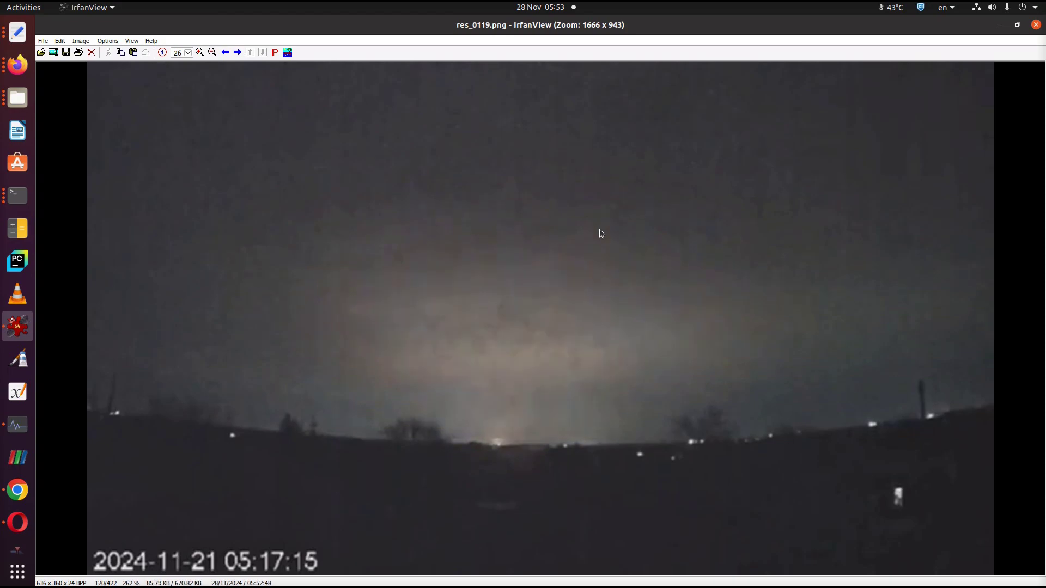
key(Right)
key(Right)
key(Right)
key(Right)
key(Right)
key(Right)
key(Right)
key(Right)
key(Right)
key(Right)
key(Right)
key(Right)
key(Right)
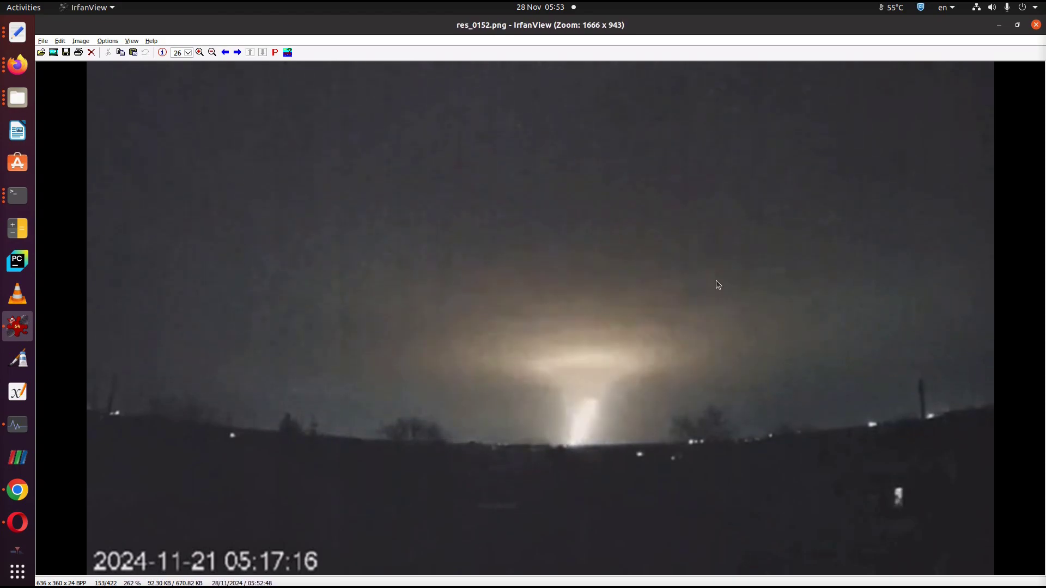
key(Right)
key(Right)
key(Right)
key(Right)
key(Right)
key(Right)
key(Right)
key(Right)
key(Right)
key(Right)
key(Right)
key(Right)
key(Right)
key(Right)
key(Right)
key(Right)
key(Right)
key(Right)
key(Right)
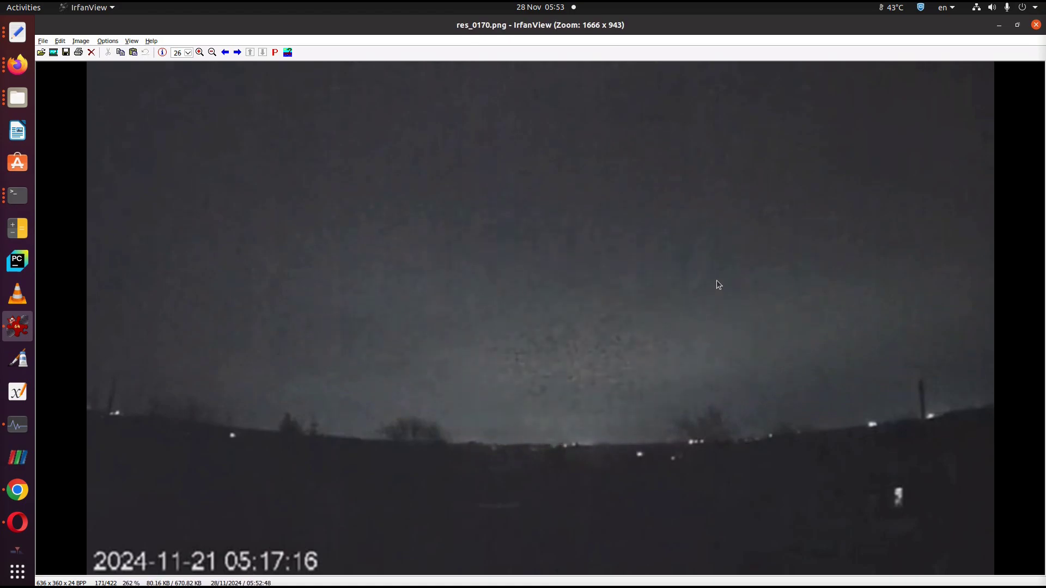
key(Right)
key(Right)
key(Right)
key(Right)
key(Right)
key(Right)
key(Right)
key(Right)
key(Right)
key(Right)
key(Right)
key(Right)
key(Right)
key(Right)
key(Right)
key(Right)
key(Right)
key(Right)
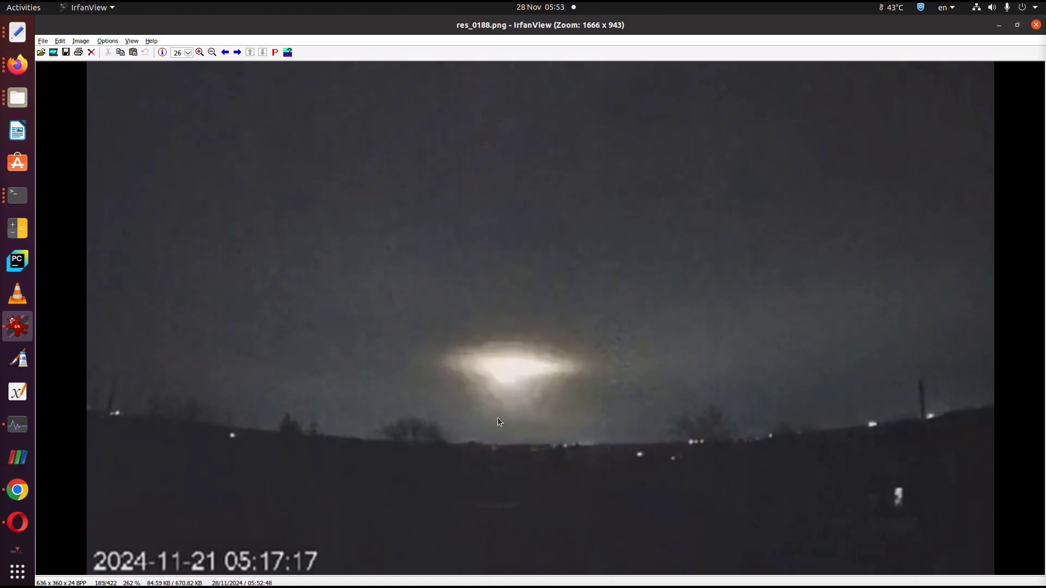
key(Right)
key(Right)
key(Right)
key(Right)
key(Right)
key(Right)
key(Right)
key(Right)
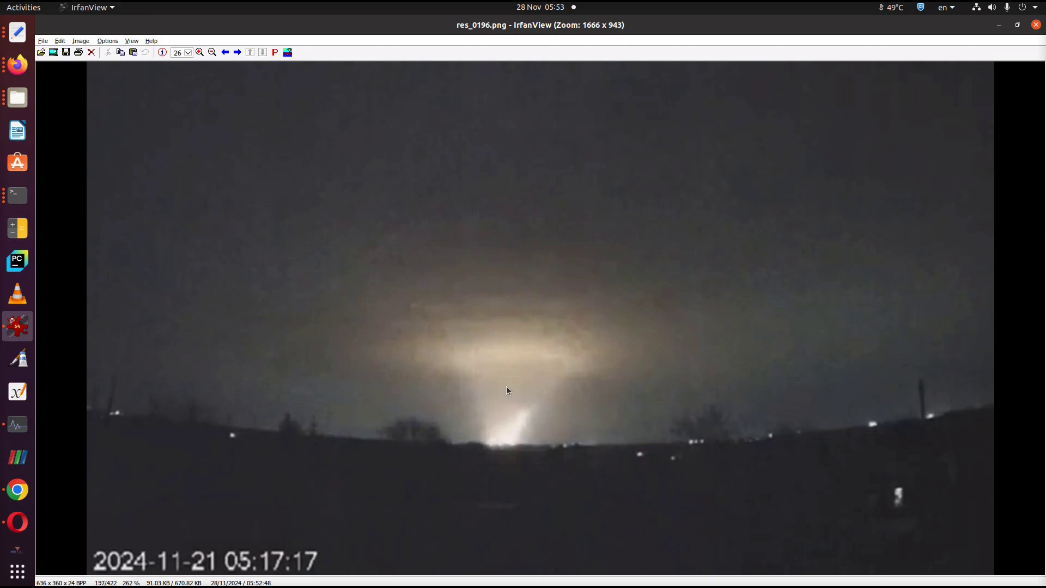
key(Right)
key(Right)
key(Right)
key(Right)
key(Right)
key(Right)
key(Right)
key(Right)
key(Right)
key(Right)
key(Right)
key(Right)
key(Right)
key(Right)
key(Right)
key(Right)
key(Right)
key(Right)
key(Right)
key(Right)
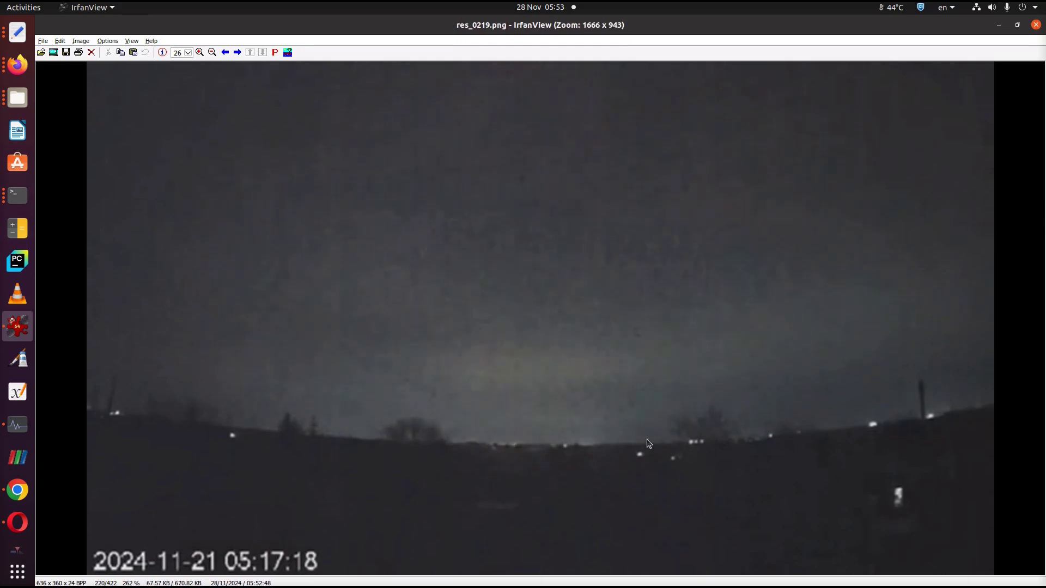
key(Right)
key(Right)
key(Right)
key(Right)
key(Right)
key(Right)
key(Right)
key(Right)
key(Right)
key(Right)
key(Right)
key(Right)
key(Right)
key(Right)
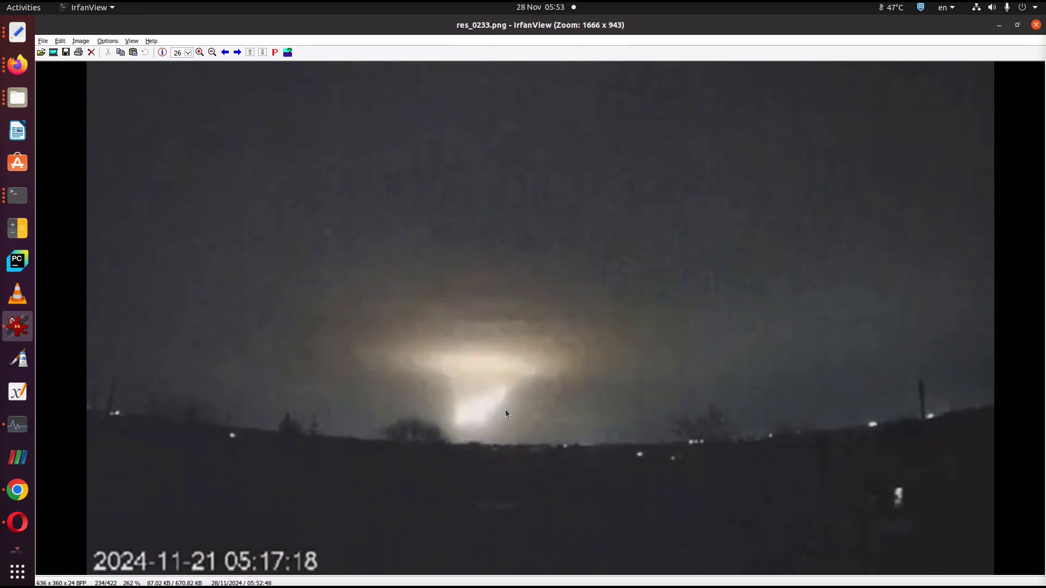
key(Right)
key(Right)
key(Right)
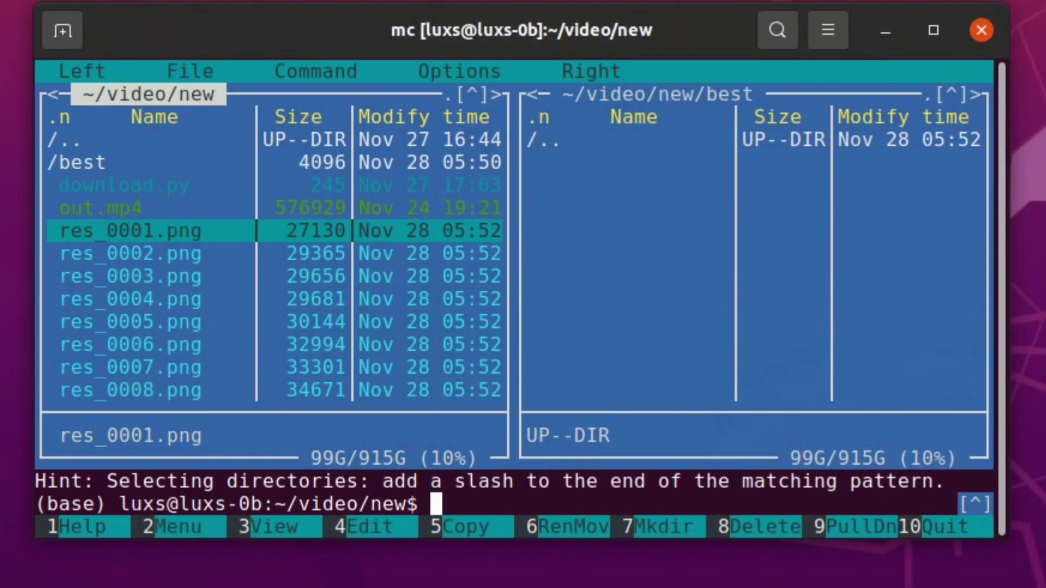
Mark frames res_0037, 0077, 0116, 0152, 0196 and 0236 in the file list.
key(Down)
key(Down)
key(Down)
key(Down)
key(Down)
key(Down)
key(Down)
key(Down)
key(Down)
key(Down)
key(Down)
key(Down)
key(Down)
key(Down)
key(Down)
key(Down)
key(Down)
key(Down)
key(Down)
key(Down)
key(Down)
key(Down)
key(Down)
key(Down)
key(Down)
key(Down)
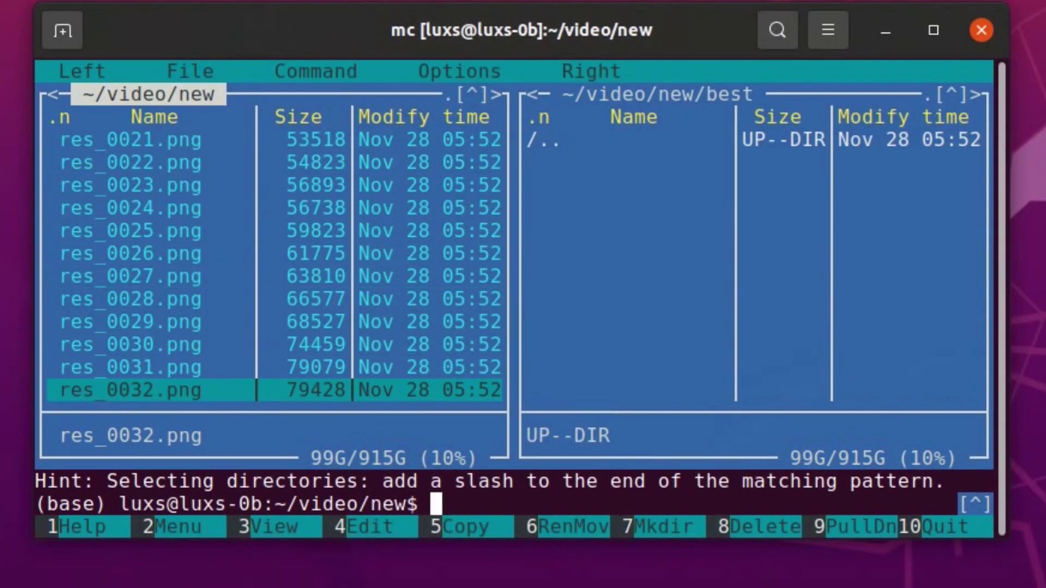
key(Up)
key(Up)
key(Up)
key(Up)
key(Up)
key(Up)
key(Up)
key(Insert)
key(Down)
key(Down)
key(Down)
key(Down)
key(Down)
key(Down)
key(Down)
key(Down)
key(Down)
key(Down)
key(Down)
key(Down)
key(Down)
key(Down)
key(Down)
key(Down)
key(Down)
key(Down)
key(Down)
key(Down)
key(Down)
key(Down)
key(Down)
key(Down)
key(Down)
key(Down)
key(Down)
key(Down)
key(Down)
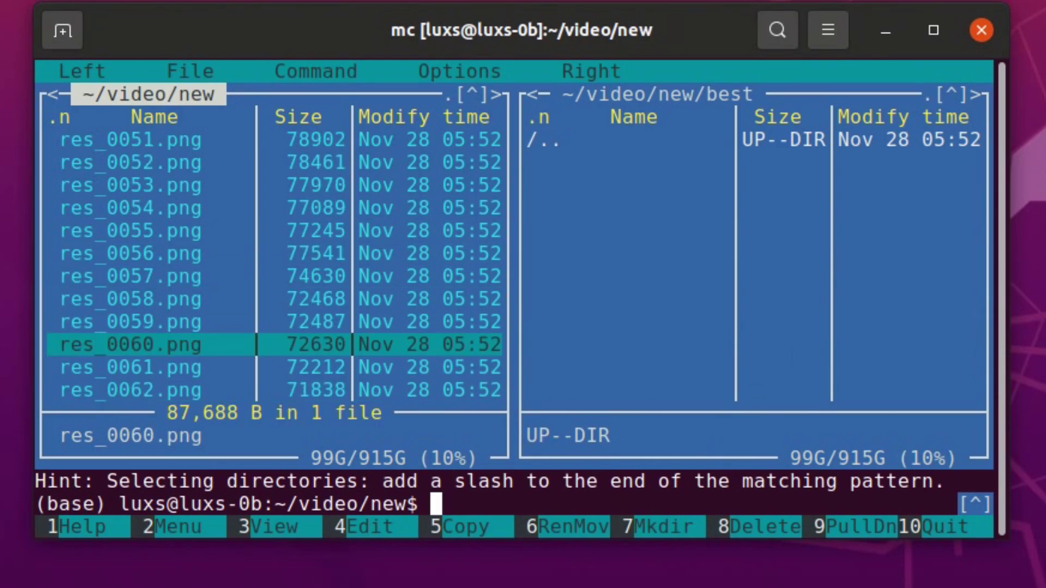
key(Insert)
key(Down)
key(Down)
key(Down)
key(Down)
key(Down)
key(Down)
key(Down)
key(Down)
key(Down)
key(Down)
key(Down)
key(Down)
key(Down)
key(Down)
key(Down)
key(Down)
key(Down)
key(Down)
key(Down)
key(Down)
key(Down)
key(Down)
key(Down)
key(Down)
key(Down)
key(Down)
key(Down)
key(Down)
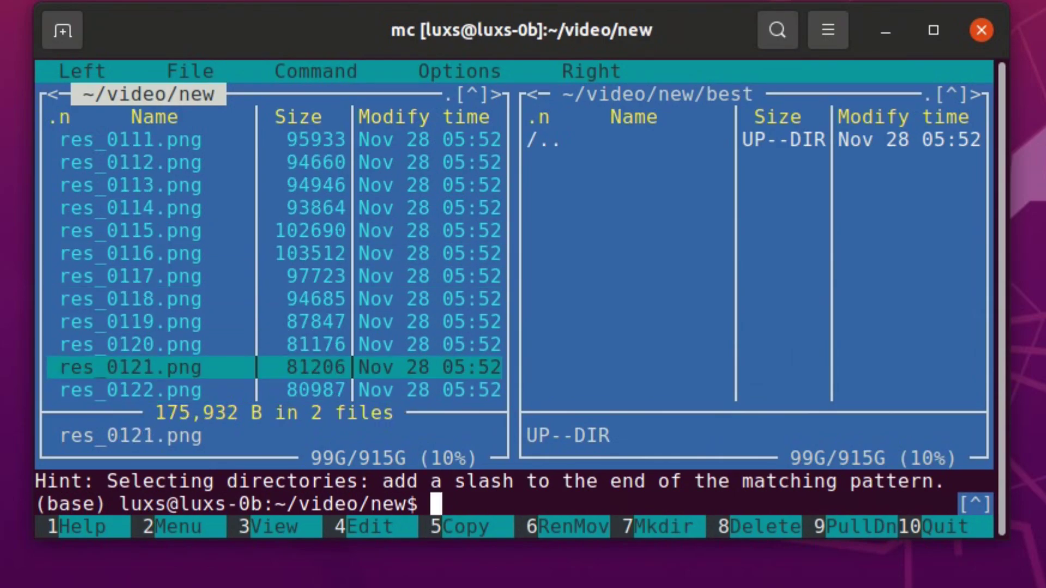
key(Up)
key(Up)
key(Up)
key(Up)
key(Up)
key(Insert)
key(Down)
key(Down)
key(Down)
key(Down)
key(Down)
key(Down)
key(Down)
key(Down)
key(Down)
key(Down)
key(Down)
key(Down)
key(Down)
key(Down)
key(Down)
key(Down)
key(Down)
key(Down)
key(Down)
key(Down)
key(Insert)
key(Down)
key(Down)
key(Down)
key(Down)
key(Down)
key(Down)
key(Down)
key(Down)
key(Down)
key(Down)
key(Down)
key(Down)
key(Down)
key(Down)
key(Down)
key(Down)
key(Down)
key(Down)
key(Down)
key(Down)
key(Down)
key(Down)
key(Down)
key(Down)
key(Down)
key(Down)
key(Down)
key(Down)
key(Down)
key(Down)
key(Down)
key(Down)
key(Down)
key(Down)
key(Down)
key(Down)
key(Down)
key(Down)
key(Down)
key(Down)
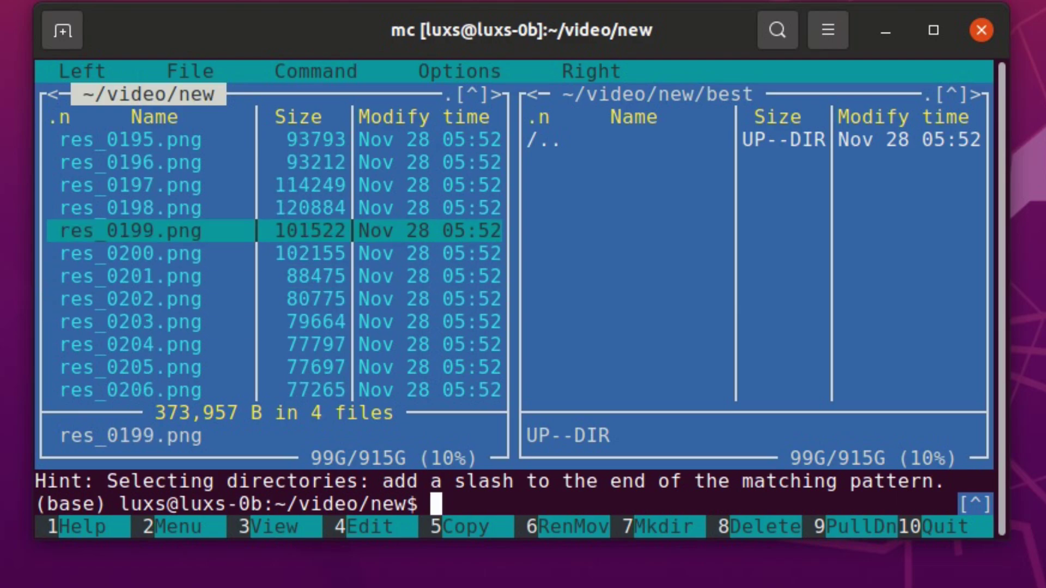
key(Up)
key(Up)
key(Up)
key(Insert)
key(Down)
key(Down)
key(Down)
key(Down)
key(Down)
key(Down)
key(Down)
key(Down)
key(Down)
key(Down)
key(Down)
key(Down)
key(Down)
key(Down)
key(Down)
key(Down)
key(Down)
key(Down)
key(Down)
key(Down)
key(Down)
key(Down)
key(Down)
key(Down)
key(Down)
key(Down)
key(Down)
key(Down)
key(Down)
key(Down)
key(Down)
key(Down)
key(Down)
key(Down)
key(Down)
key(Insert)
Move the six marked frames into best/ and delete leftover frames with rm *png.
key(F6)
key(Return)
text(rm *pn)
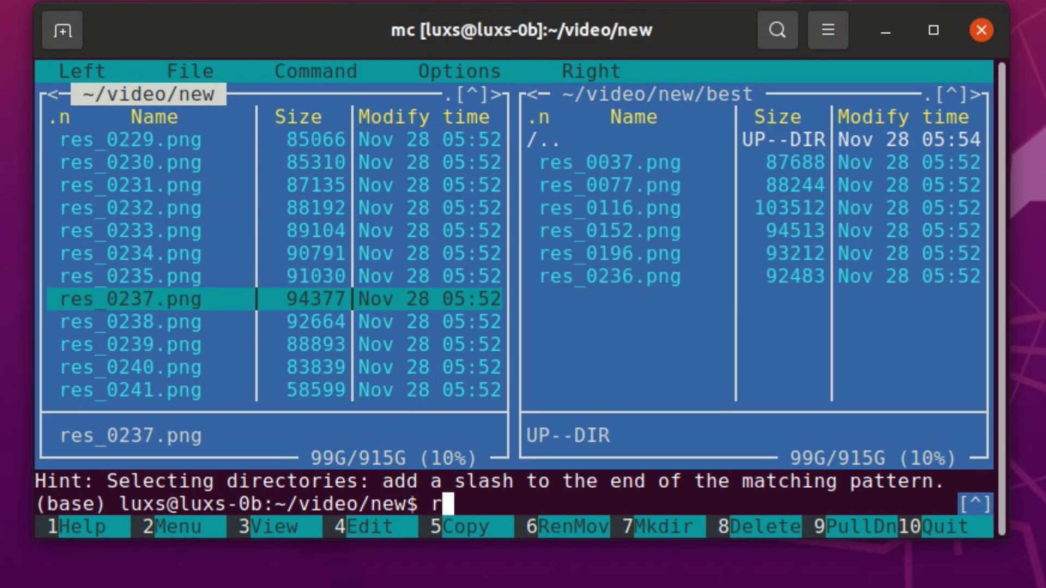
text(g)
key(Return)
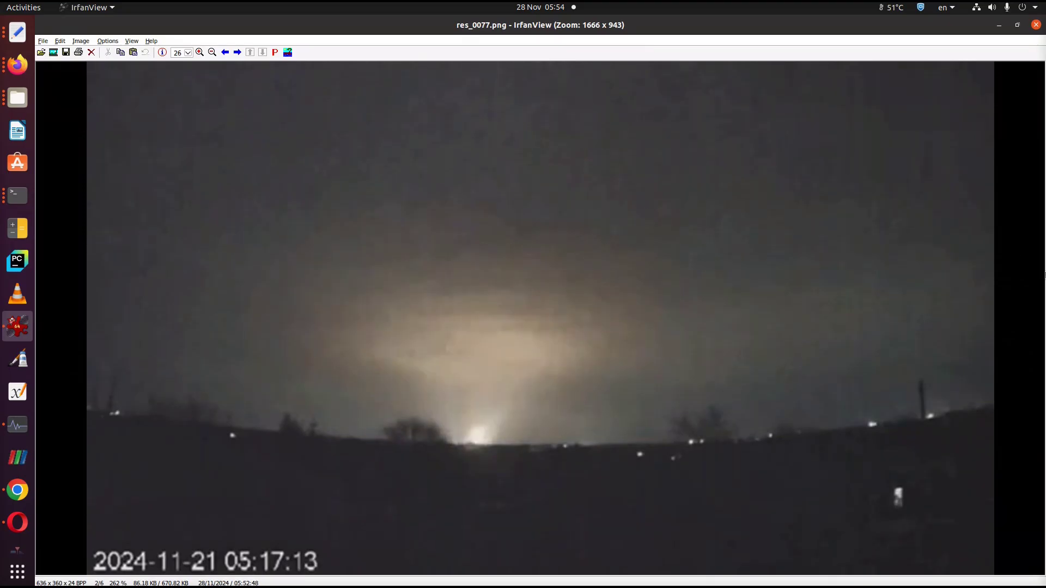
Review the analyze.py code, then return to the frame's plot figure.
key(space)
key(space)
key(space)
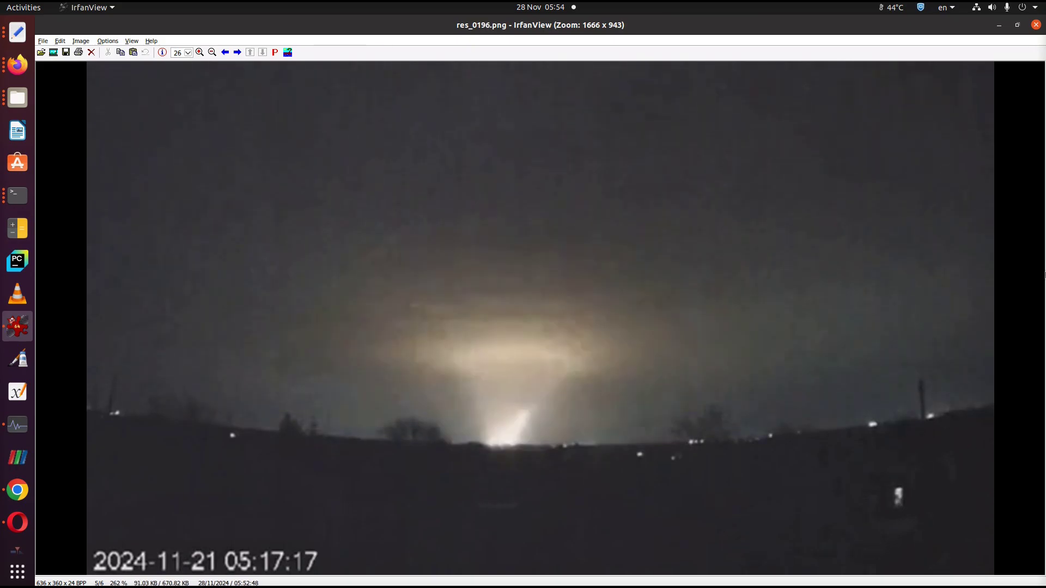
key(space)
key(alt+Tab)
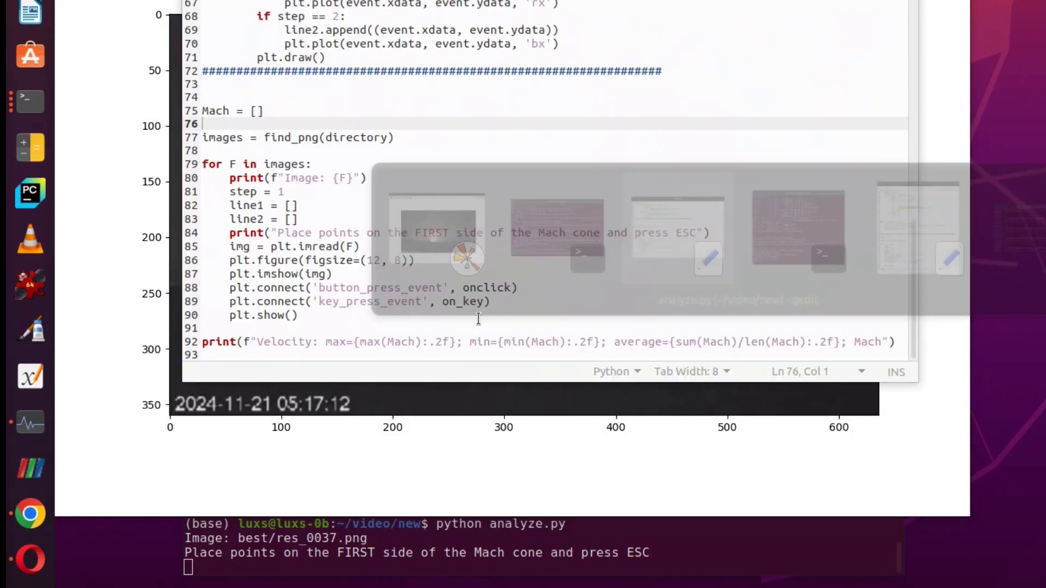
scroll(477, 284, up, 14)
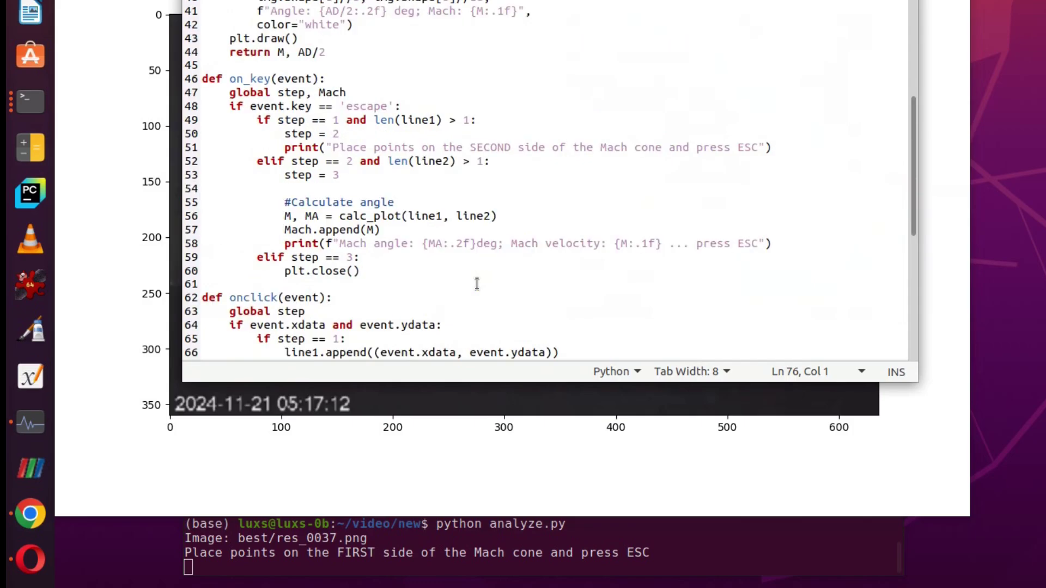
scroll(477, 284, up, 6)
scroll(477, 284, down, 13)
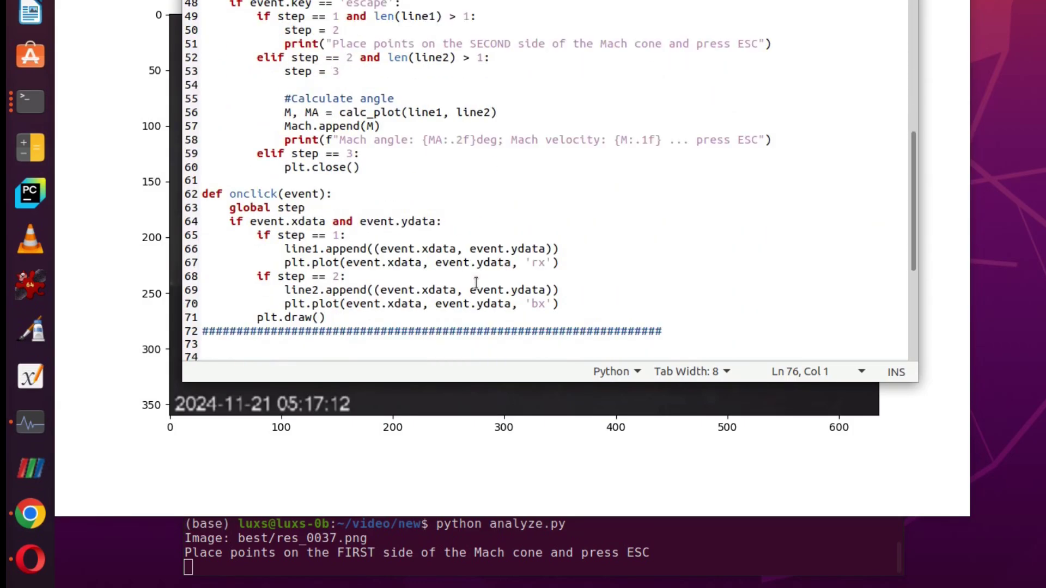
key(alt+Tab)
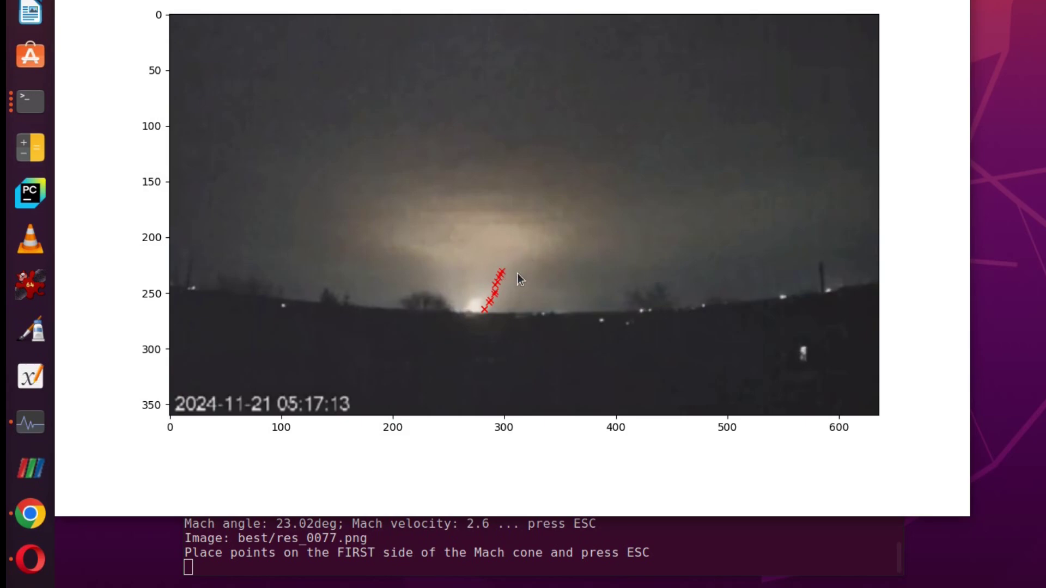
Mark res_0077's cone sides, measuring 22.59° (Mach 2.6), then advance to res_0116.
key(Escape)
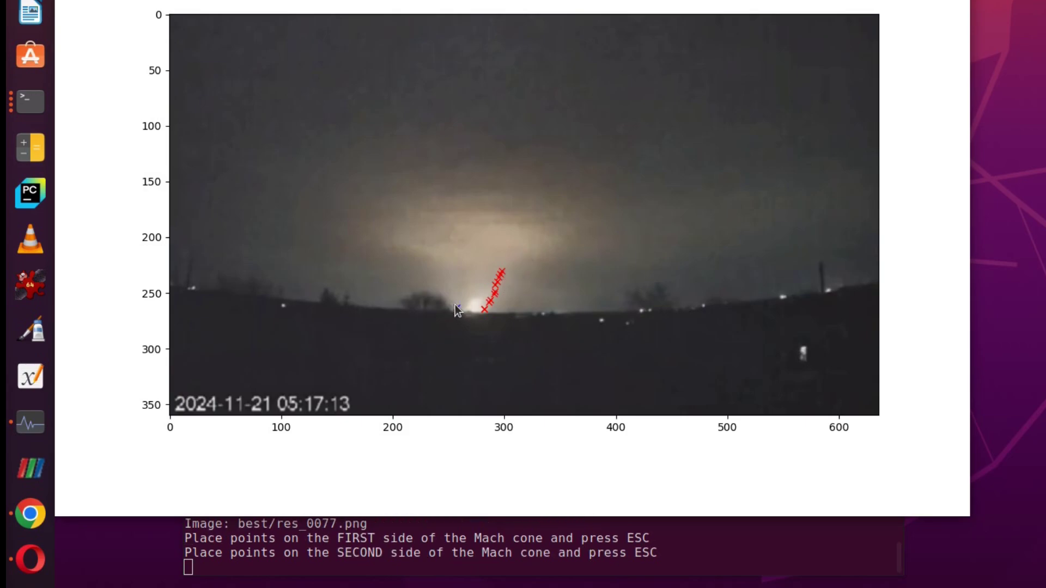
click(454, 304)
click(451, 299)
click(450, 294)
click(450, 290)
click(449, 284)
click(446, 279)
click(443, 272)
key(Escape)
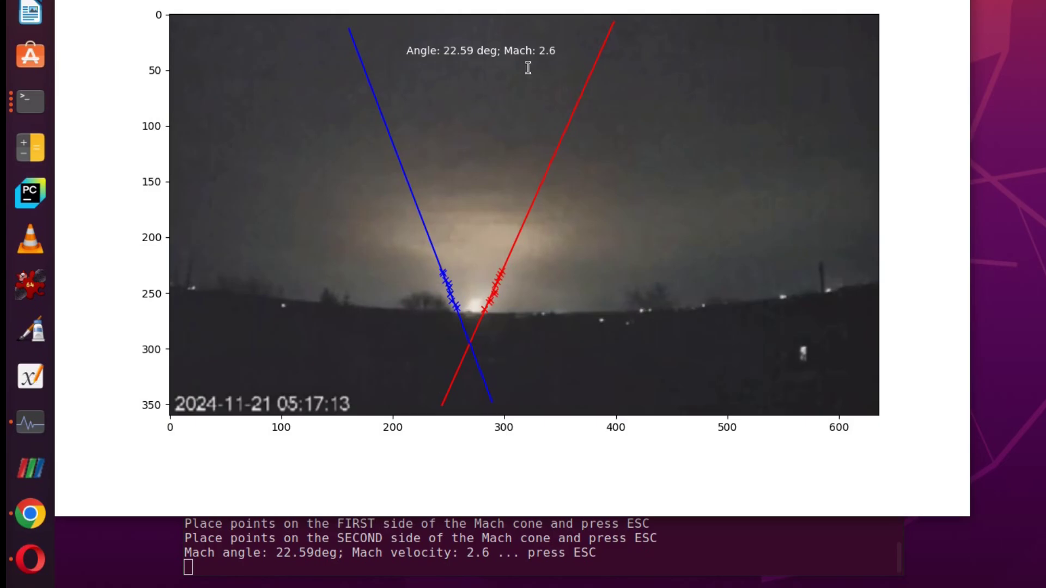
key(Escape)
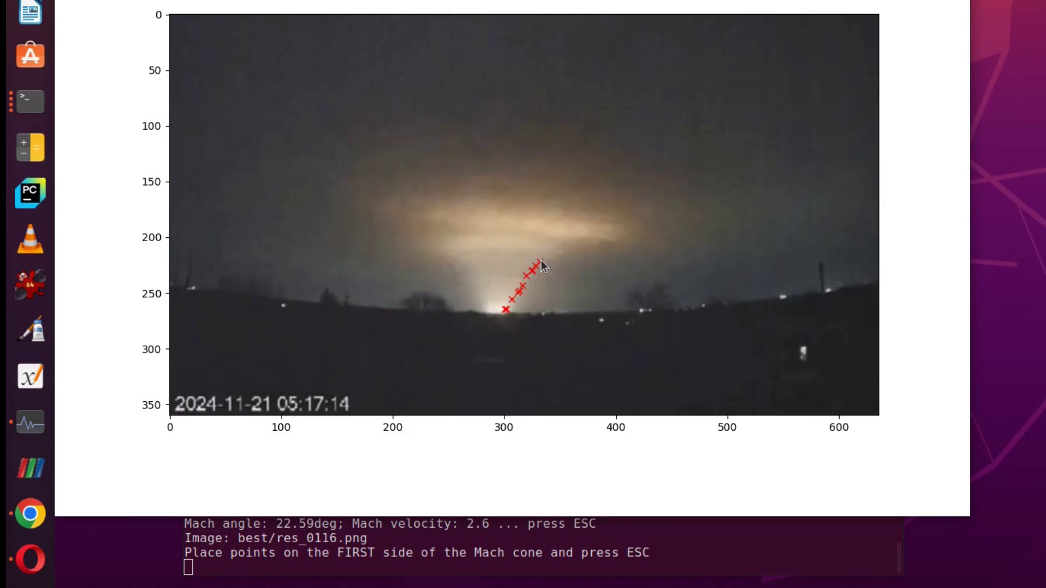
Mark res_0116's cone sides, measuring 30.66° (Mach 2.0), then advance to res_0152.
key(Escape)
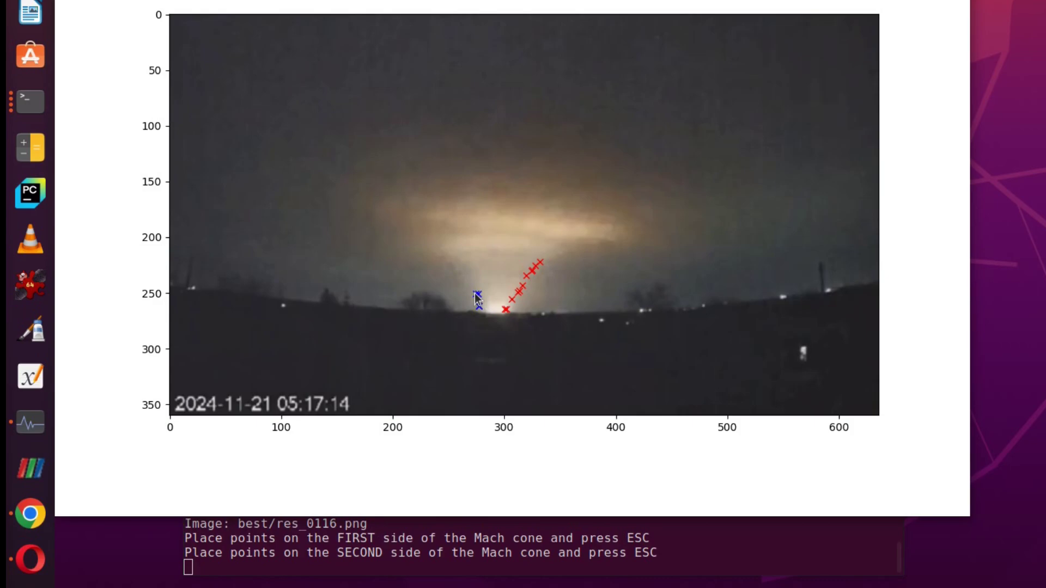
click(467, 282)
click(462, 267)
key(Escape)
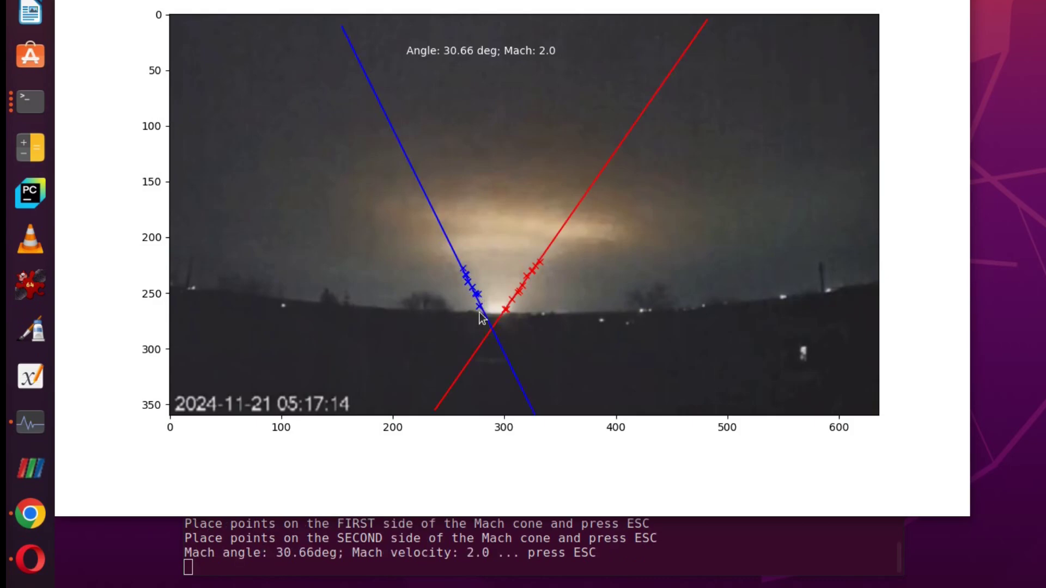
key(Escape)
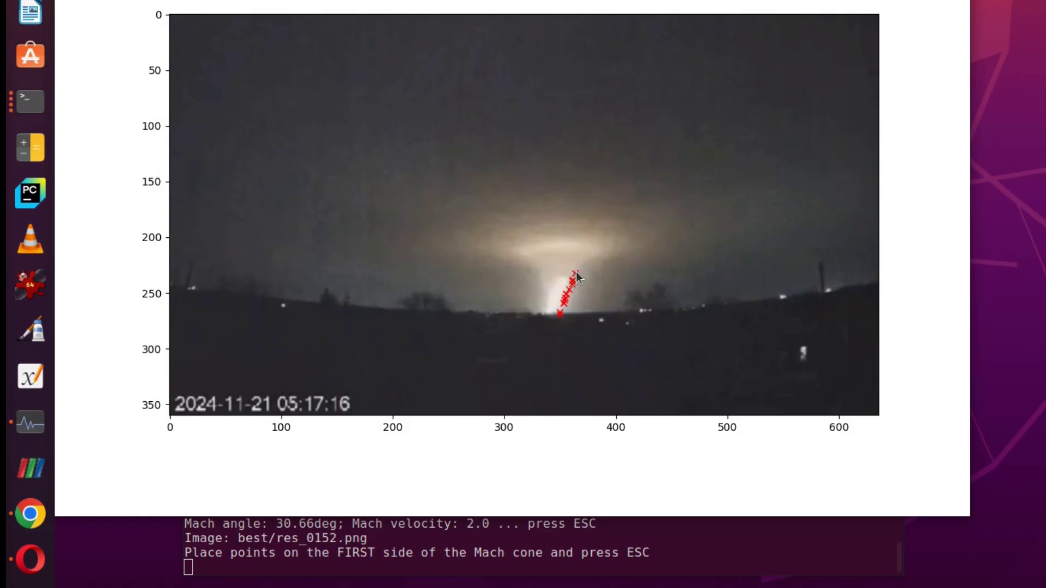
Mark res_0152's cone sides, measuring 17.44° (Mach 3.3), then advance to res_0196.
key(Escape)
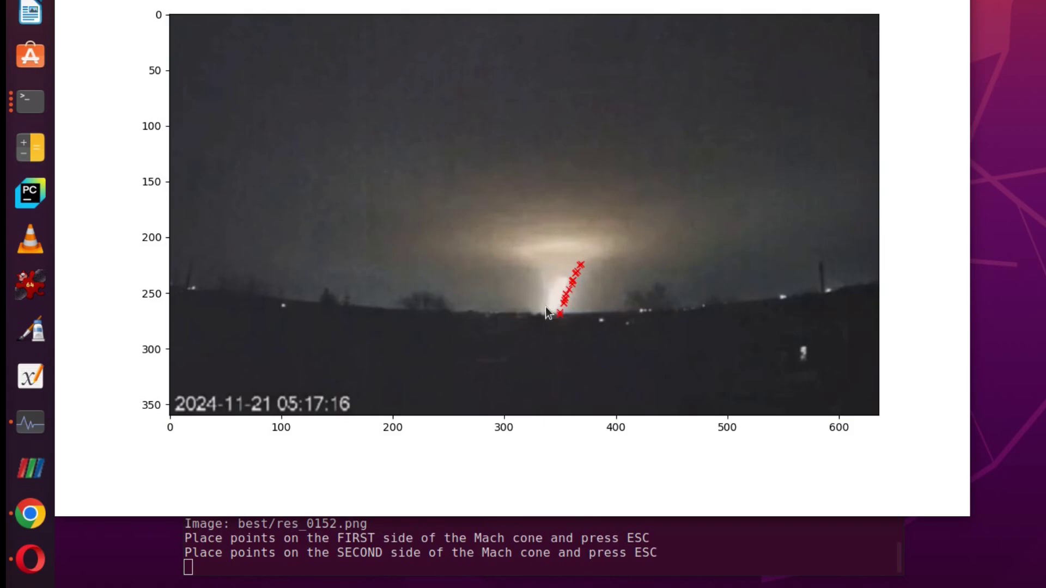
click(543, 297)
click(542, 297)
click(540, 288)
click(540, 293)
click(540, 274)
click(540, 275)
key(Escape)
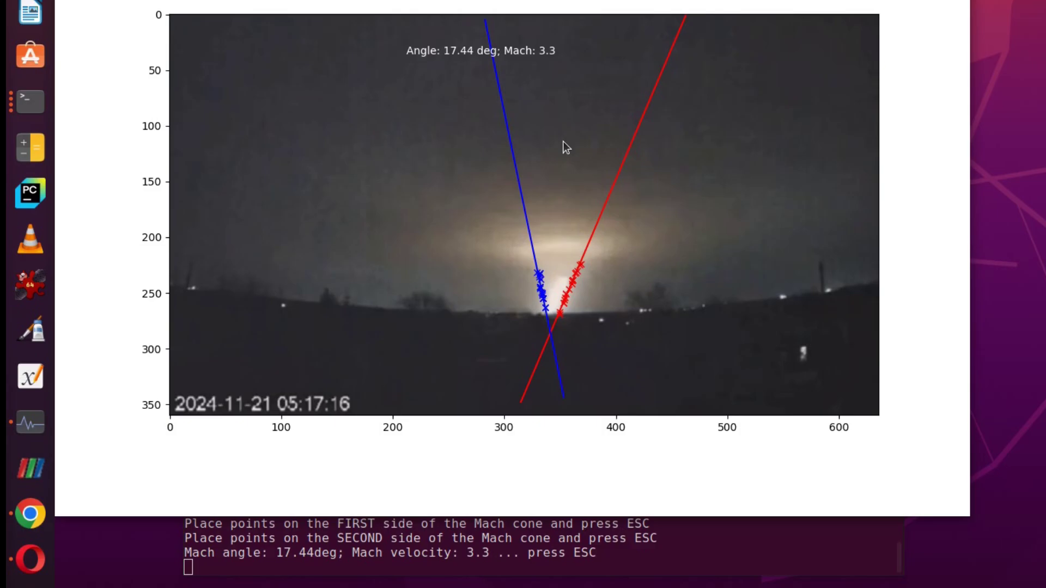
key(Escape)
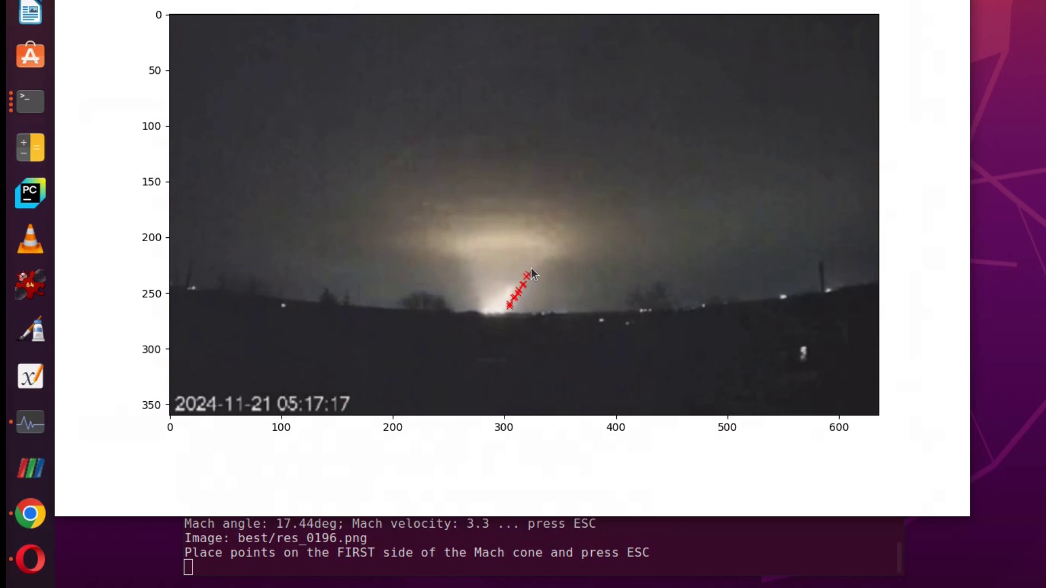
Mark res_0196's cone sides, measuring 25.36° (Mach 2.3), then advance to res_0236.
key(Escape)
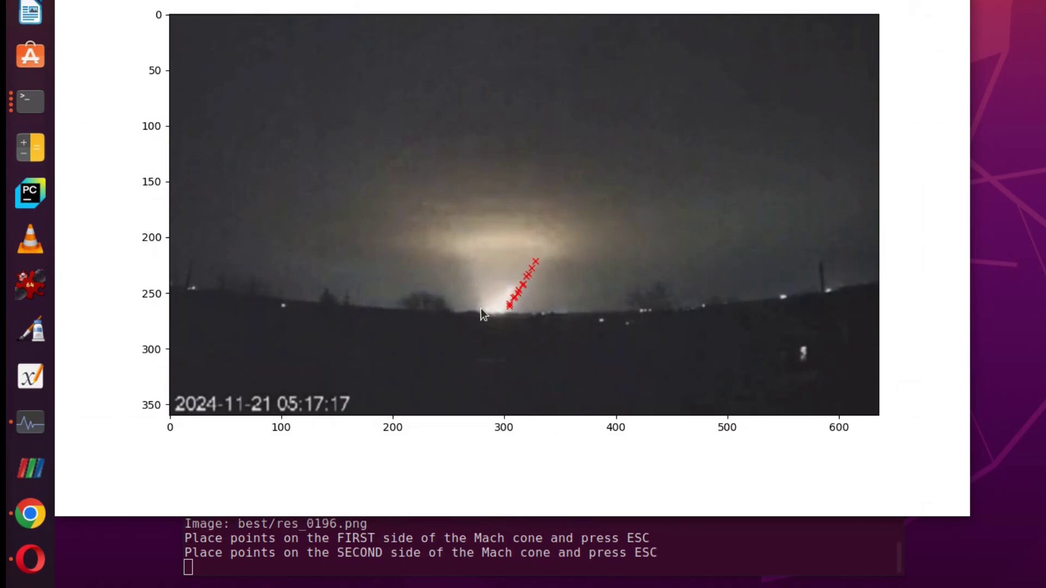
click(481, 304)
click(476, 289)
click(474, 280)
click(476, 268)
click(468, 268)
key(Escape)
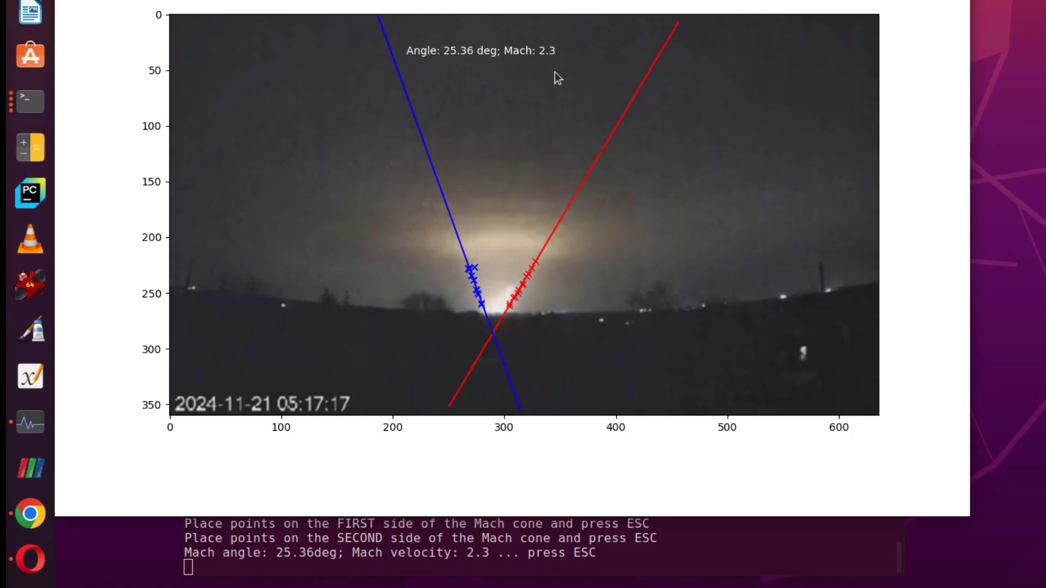
key(Escape)
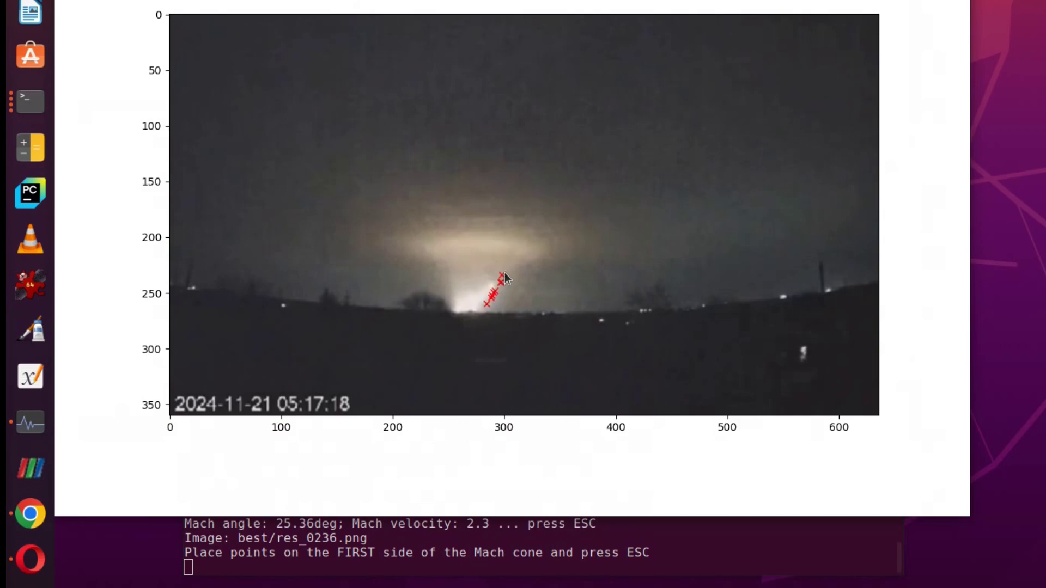
Mark res_0236's cone sides (23.73°, Mach 2.5) and print max 3.34, min 1.96, average 2.55.
key(Escape)
click(449, 303)
click(447, 300)
click(447, 297)
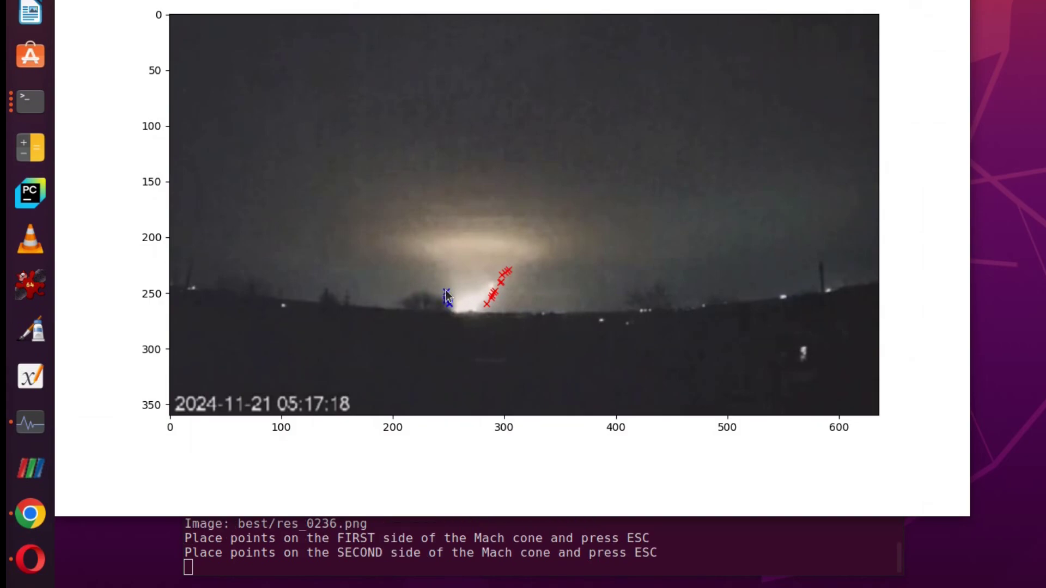
click(446, 291)
click(442, 283)
click(441, 276)
click(439, 272)
key(Escape)
key(Escape)
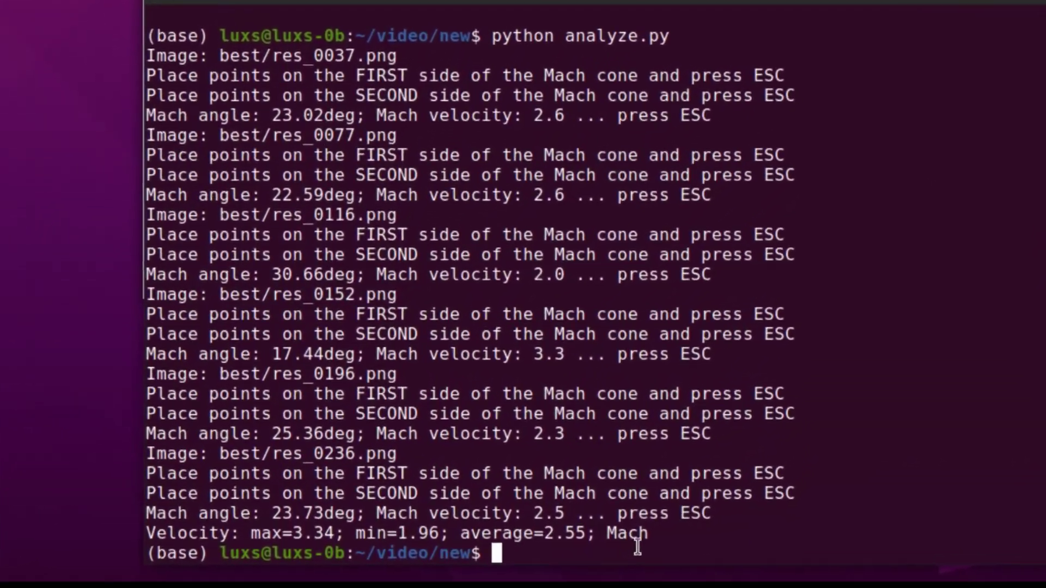
drag(681, 540, 256, 532)
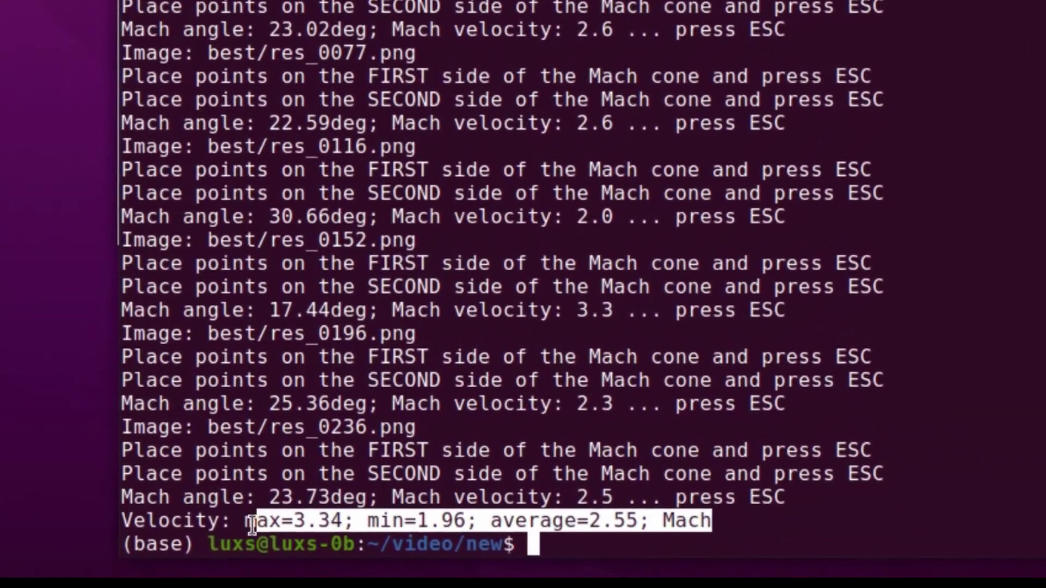
click(257, 533)
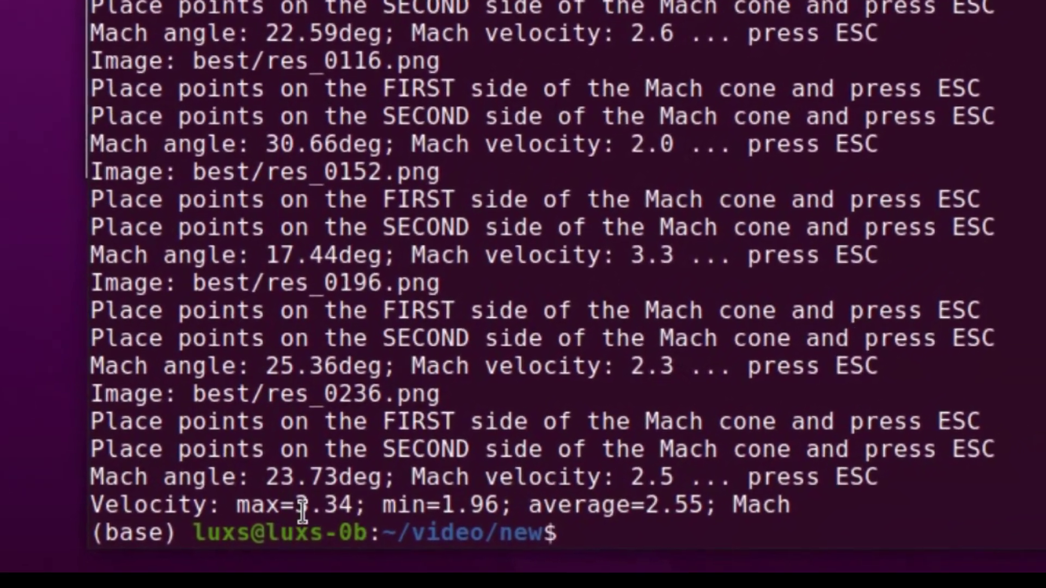
drag(299, 506, 341, 507)
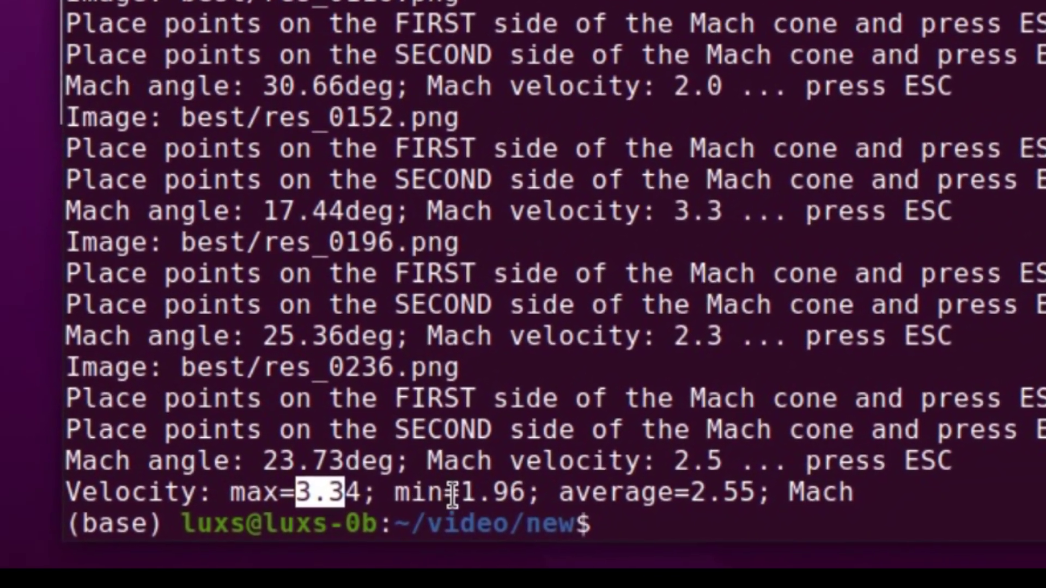
drag(453, 494, 539, 493)
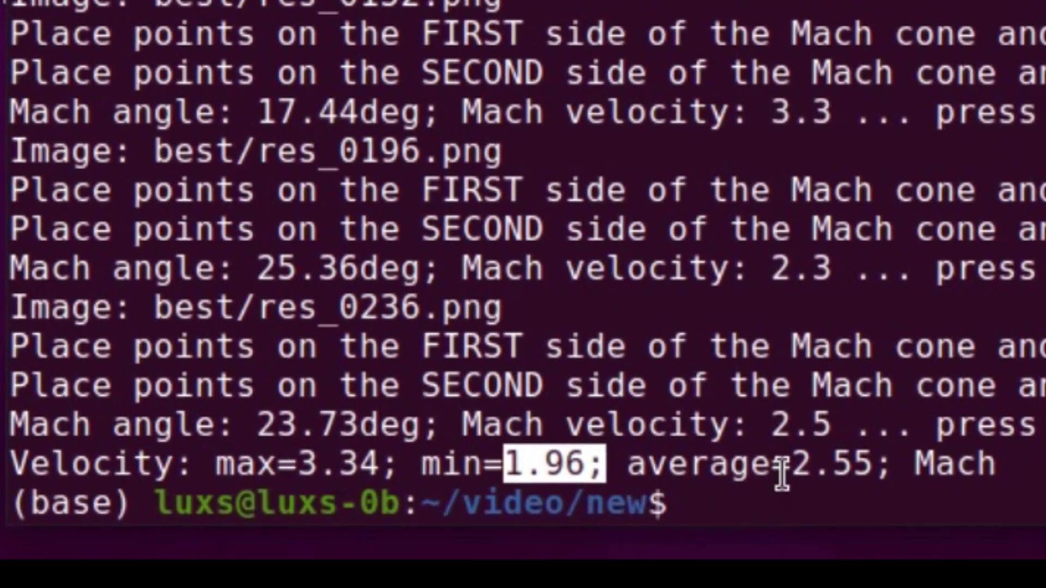
drag(782, 468, 853, 467)
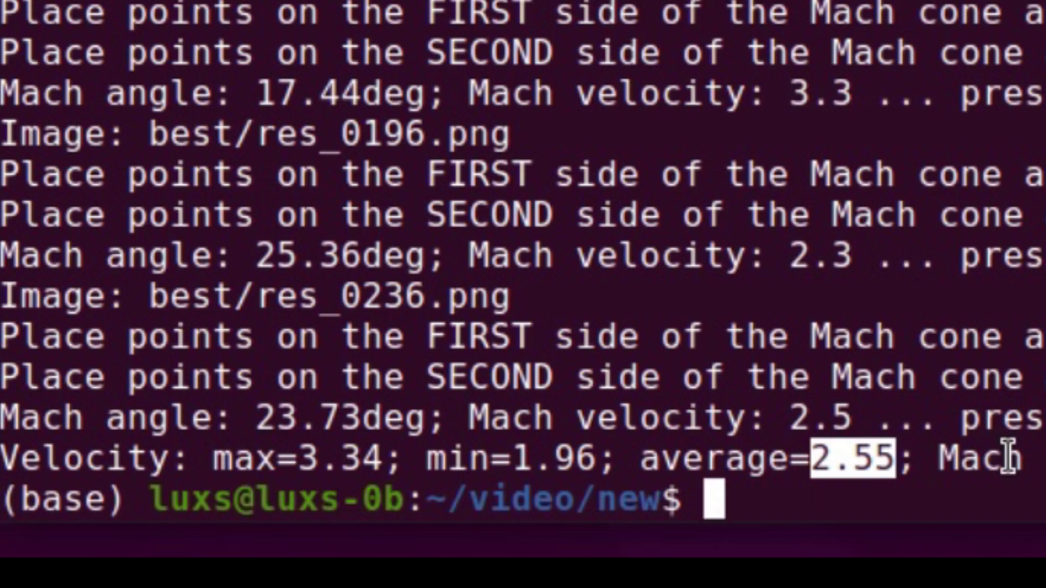
drag(1035, 457, 18, 458)
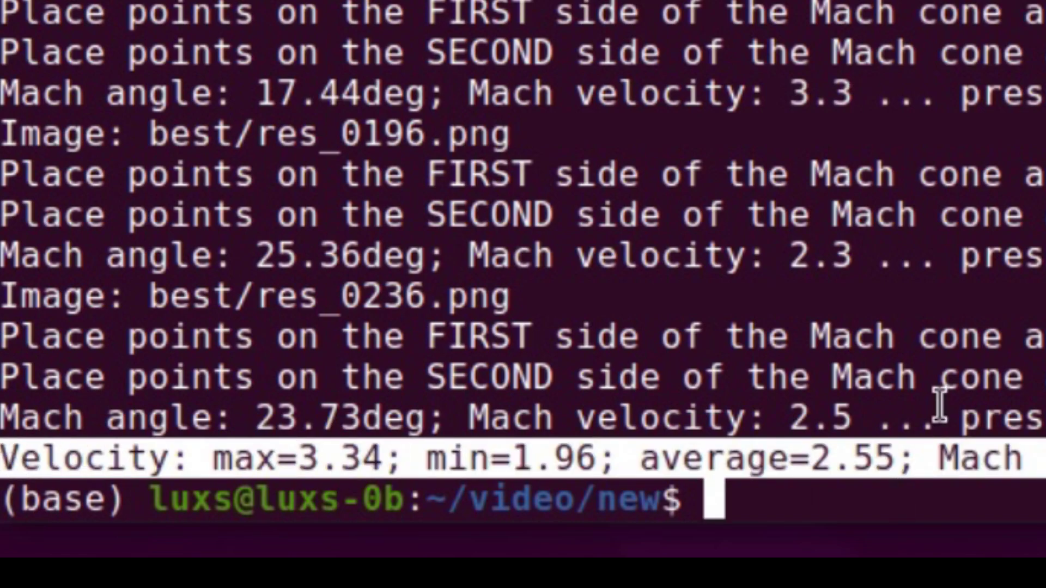